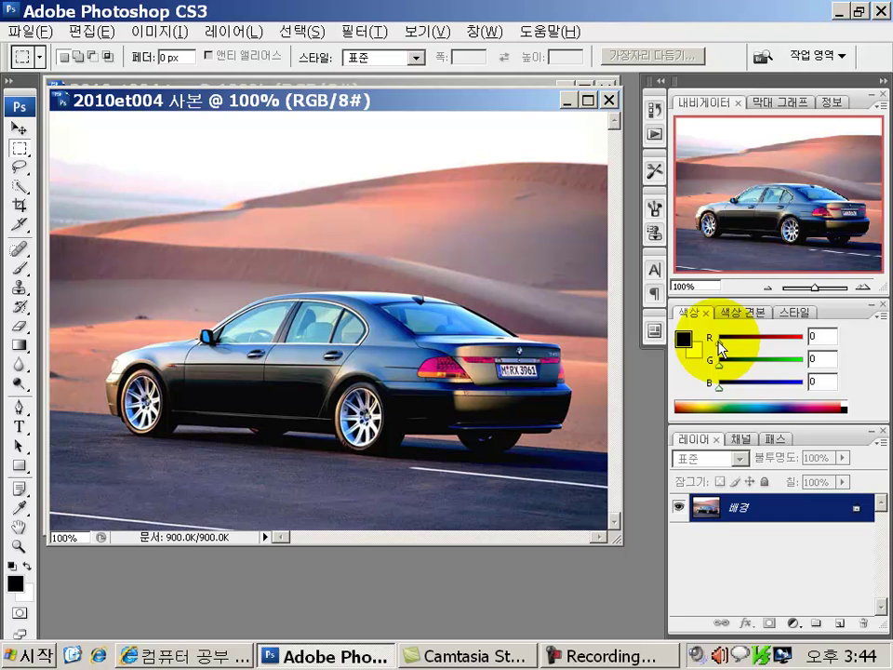
# Step: Raise the foreground colour's red, green and blue values to 255 each to make white
pyautogui.moveTo(721, 342); pyautogui.dragTo(806, 354)
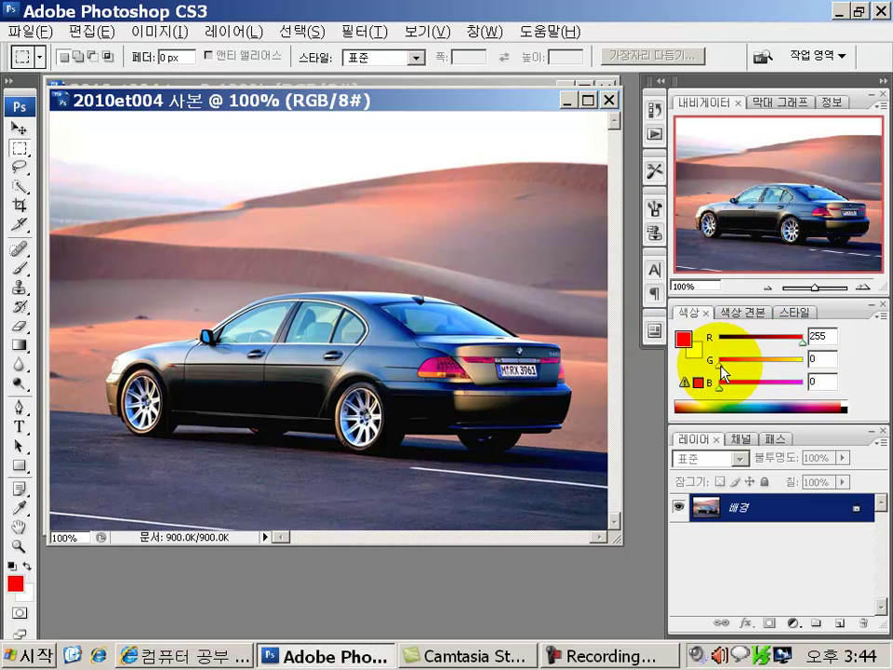
pyautogui.moveTo(721, 372); pyautogui.dragTo(806, 372)
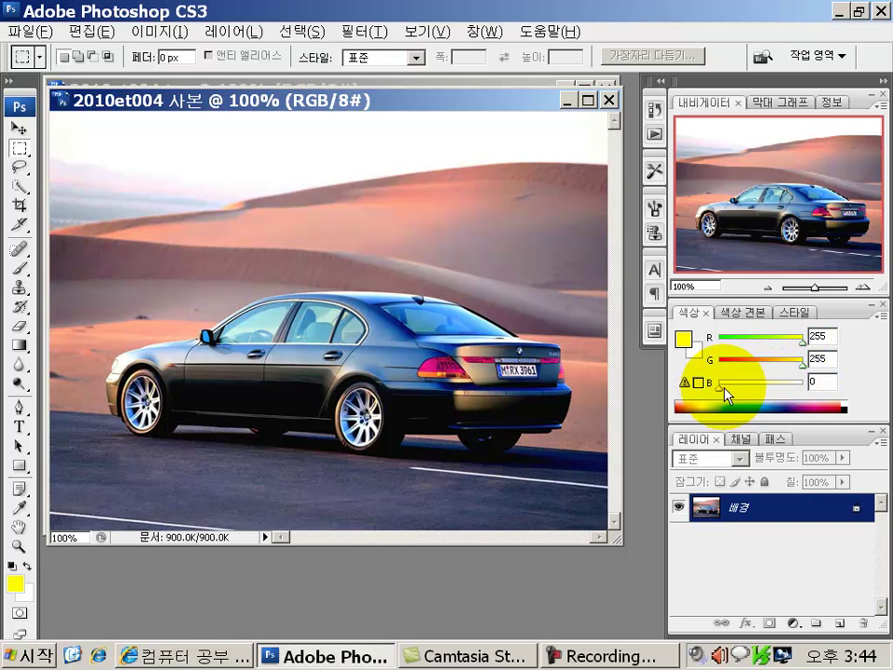
pyautogui.moveTo(722, 390); pyautogui.dragTo(822, 392)
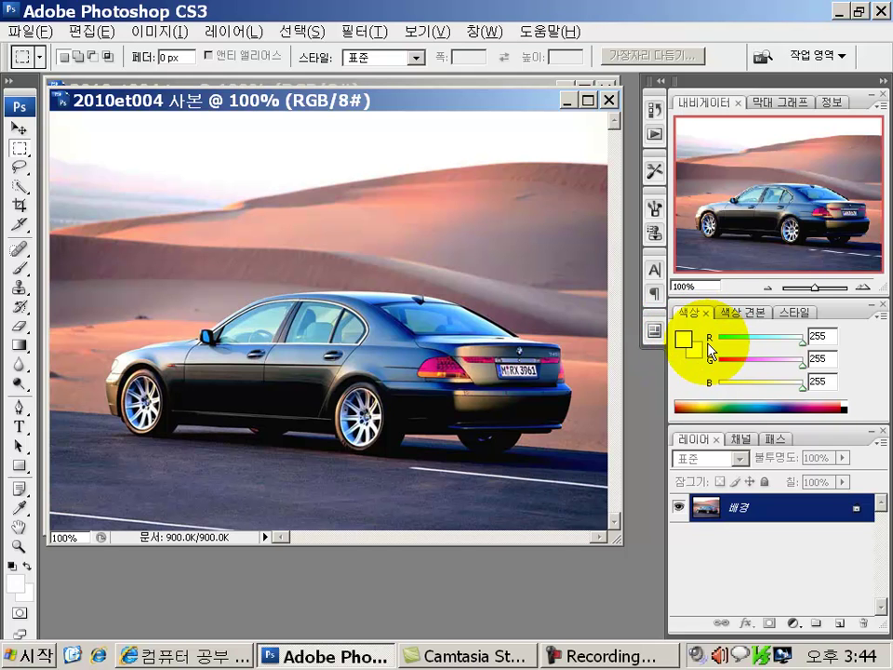
# Step: Lower the foreground colour's blue, green and red values to 0 each to make black
pyautogui.moveTo(805, 391); pyautogui.dragTo(700, 388)
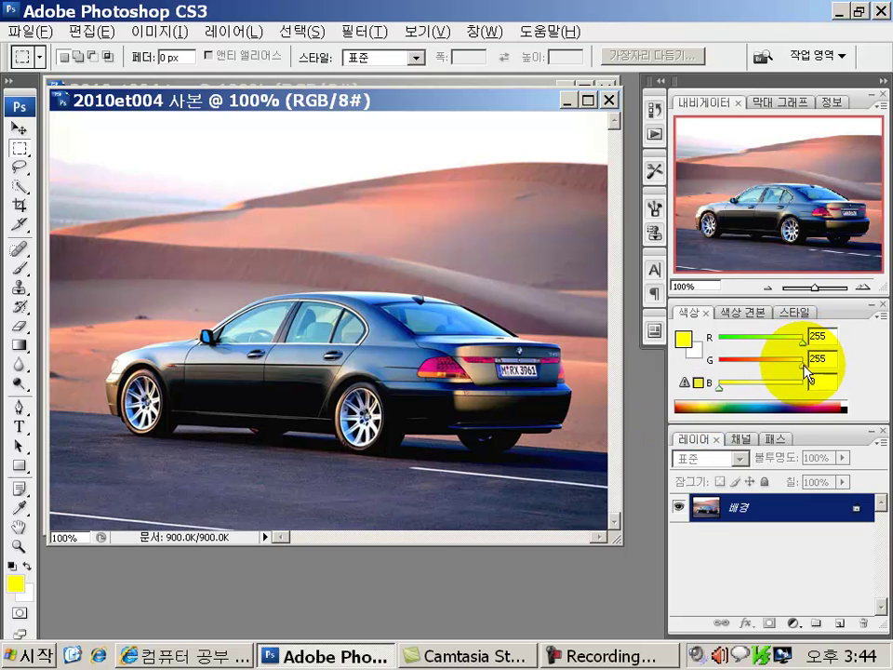
pyautogui.moveTo(804, 367); pyautogui.dragTo(708, 370)
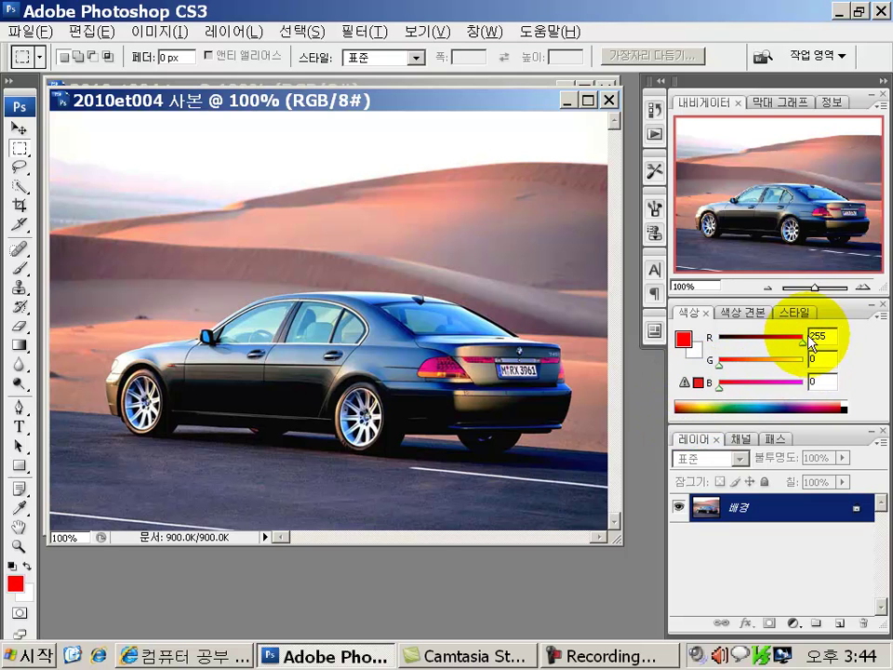
pyautogui.moveTo(805, 346); pyautogui.dragTo(718, 344)
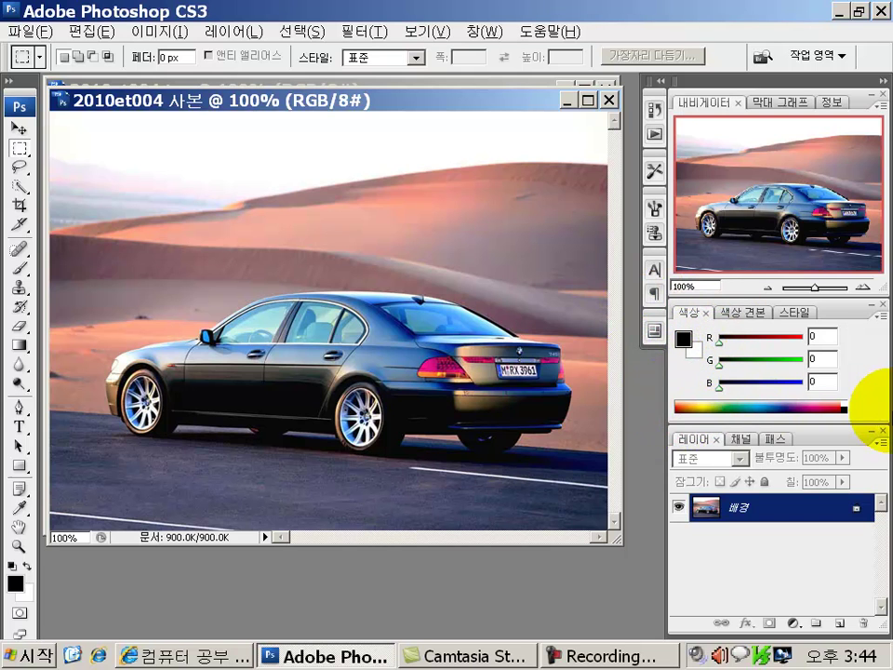
# Step: Sample a green from the colour ramp, then choose bright green #23ff00 in the foreground colour picker
pyautogui.click(726, 403)
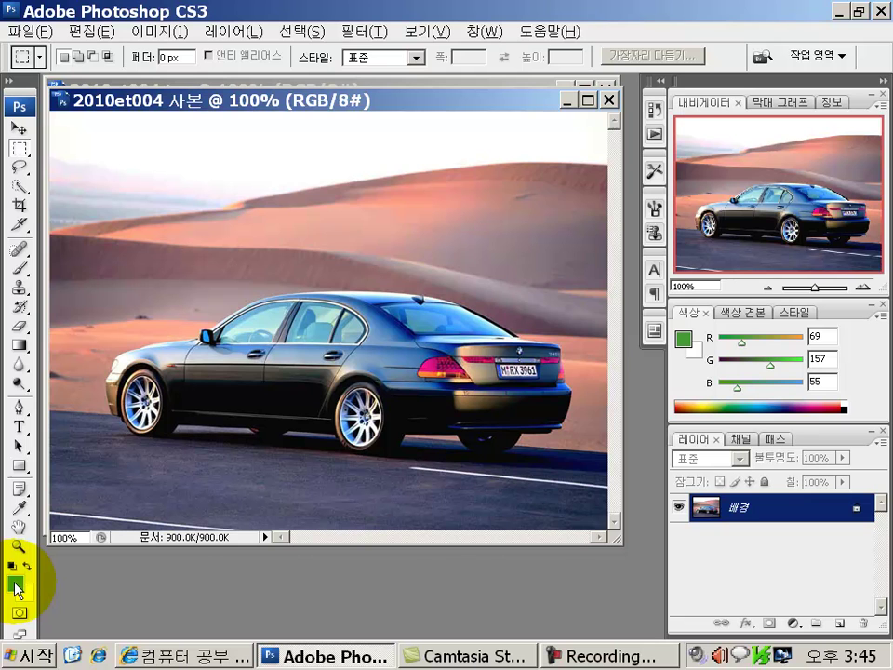
pyautogui.click(15, 584)
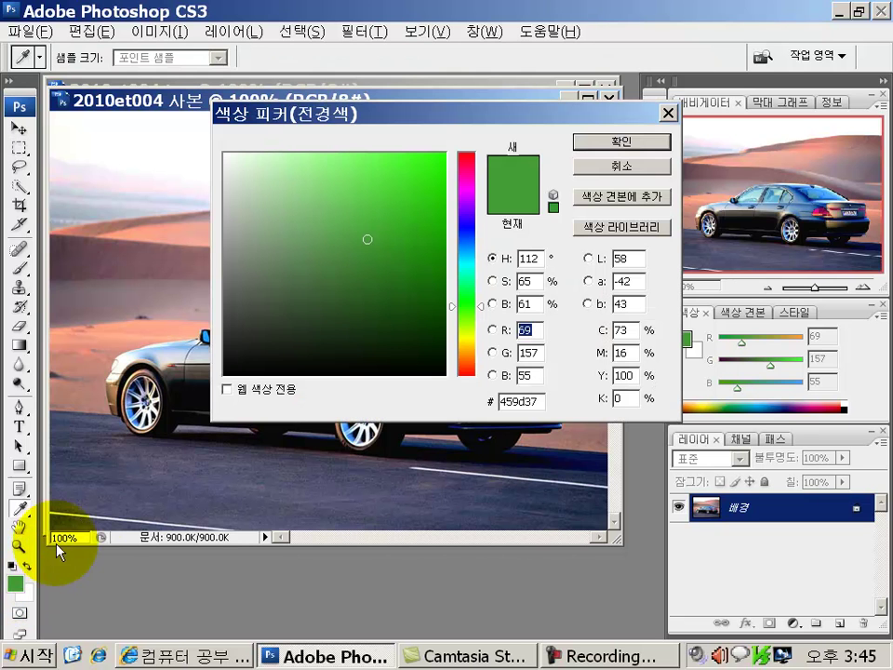
pyautogui.moveTo(383, 113); pyautogui.dragTo(377, 137)
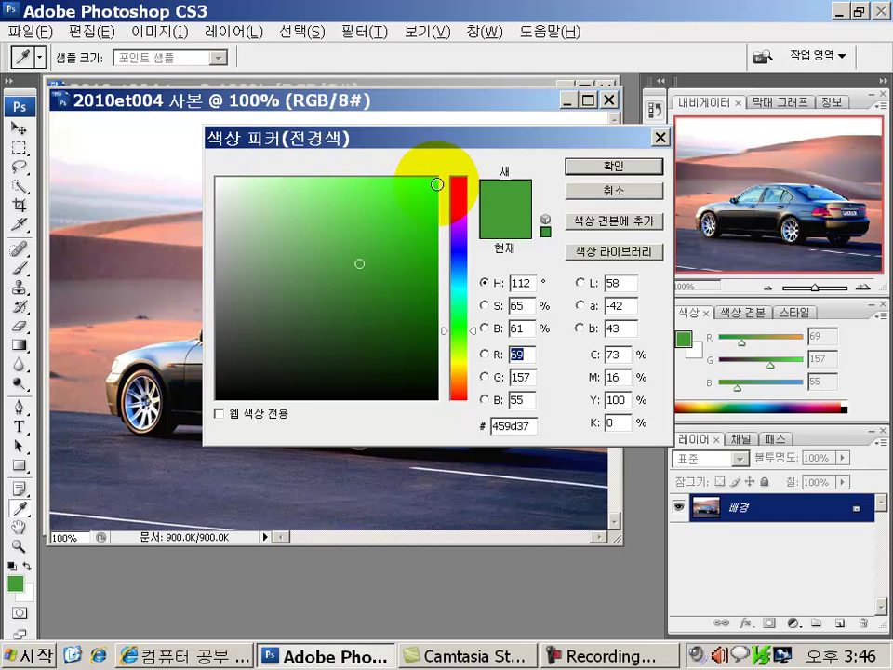
pyautogui.click(436, 179)
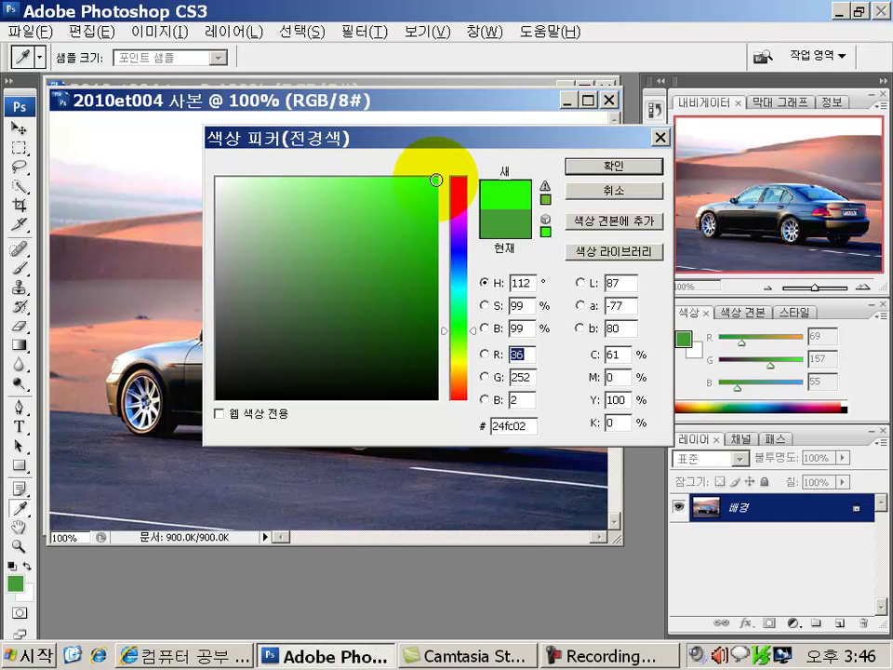
pyautogui.moveTo(437, 179); pyautogui.dragTo(439, 175)
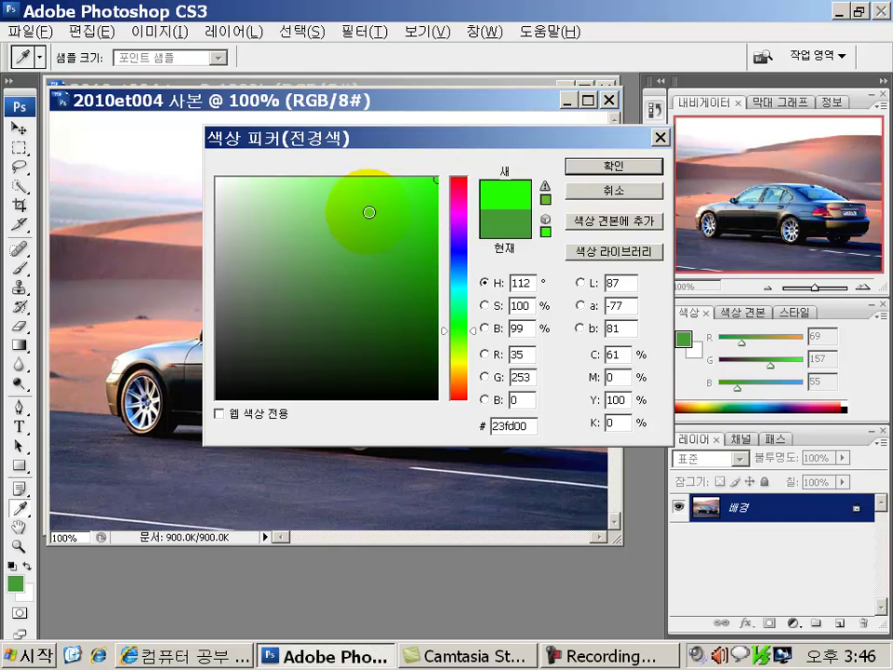
pyautogui.click(364, 217)
pyautogui.moveTo(364, 218)
pyautogui.mouseDown()
pyautogui.moveTo(429, 160)
pyautogui.moveTo(458, 165)
pyautogui.mouseUp()
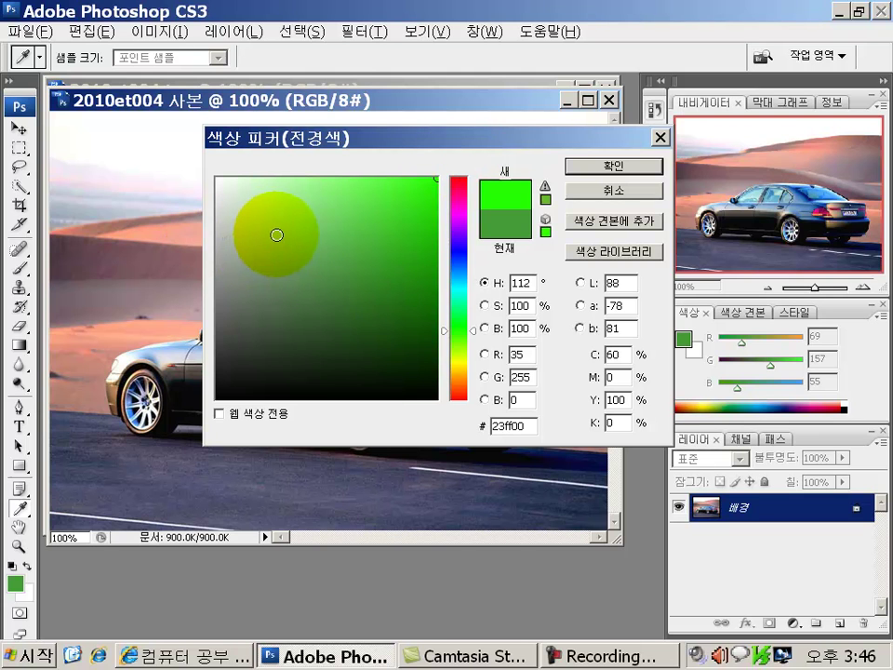
# Step: Try pure white, pure black and several green shades in the colour field, ending on #46cf30
pyautogui.moveTo(275, 230)
pyautogui.mouseDown()
pyautogui.moveTo(305, 253)
pyautogui.moveTo(253, 231)
pyautogui.moveTo(198, 152)
pyautogui.mouseUp()
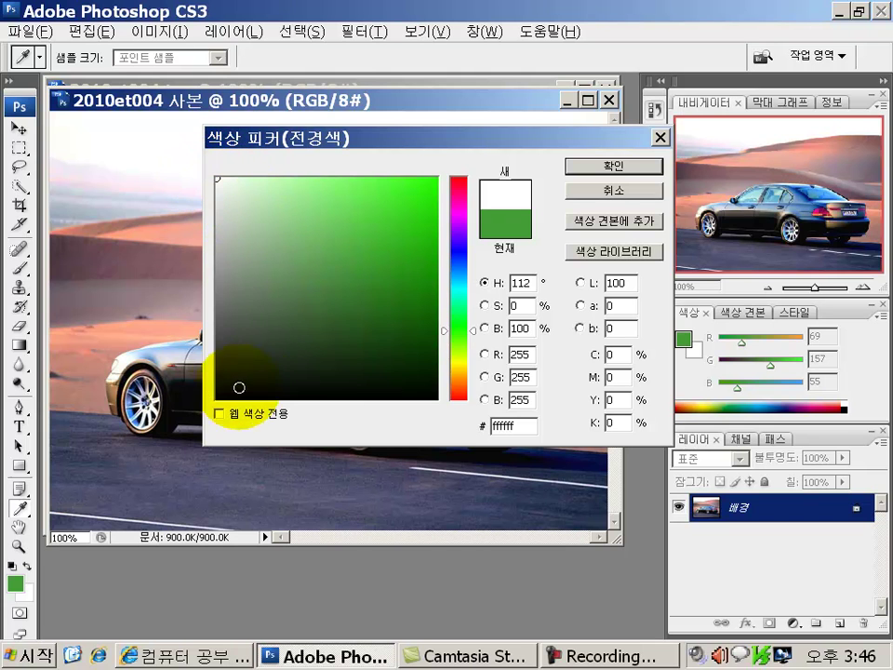
pyautogui.moveTo(279, 321); pyautogui.dragTo(199, 412)
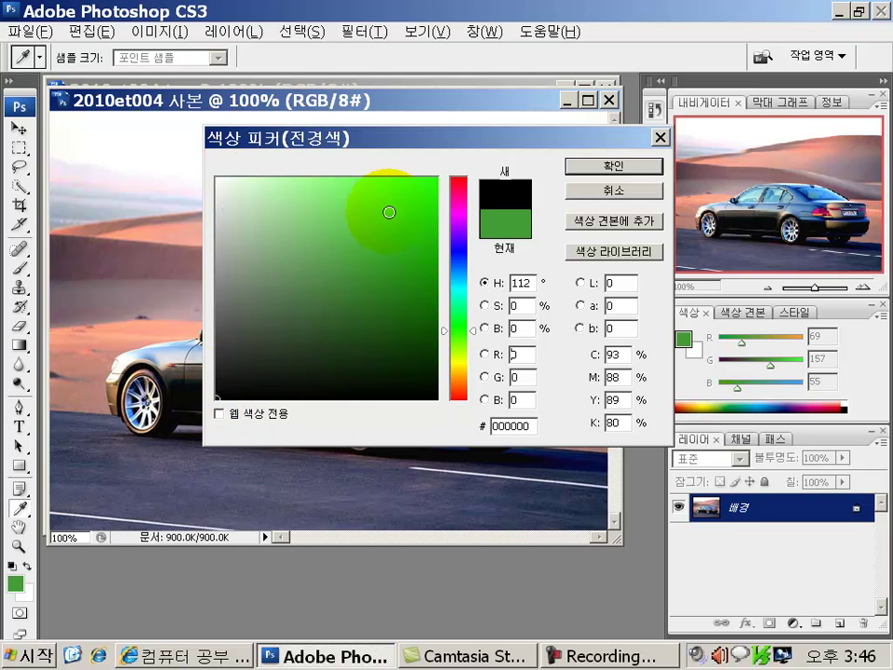
pyautogui.click(388, 212)
pyautogui.click(390, 281)
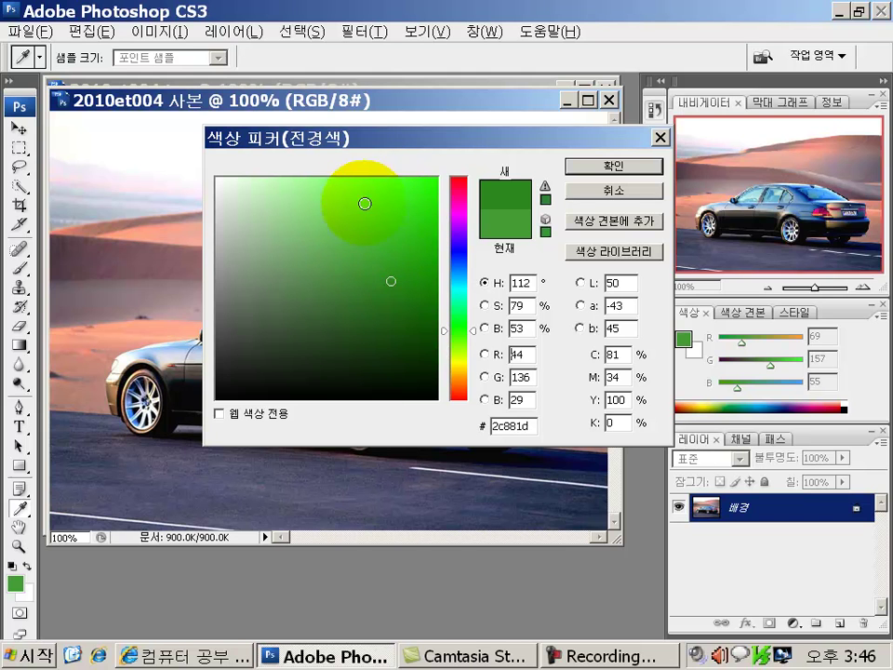
pyautogui.click(386, 219)
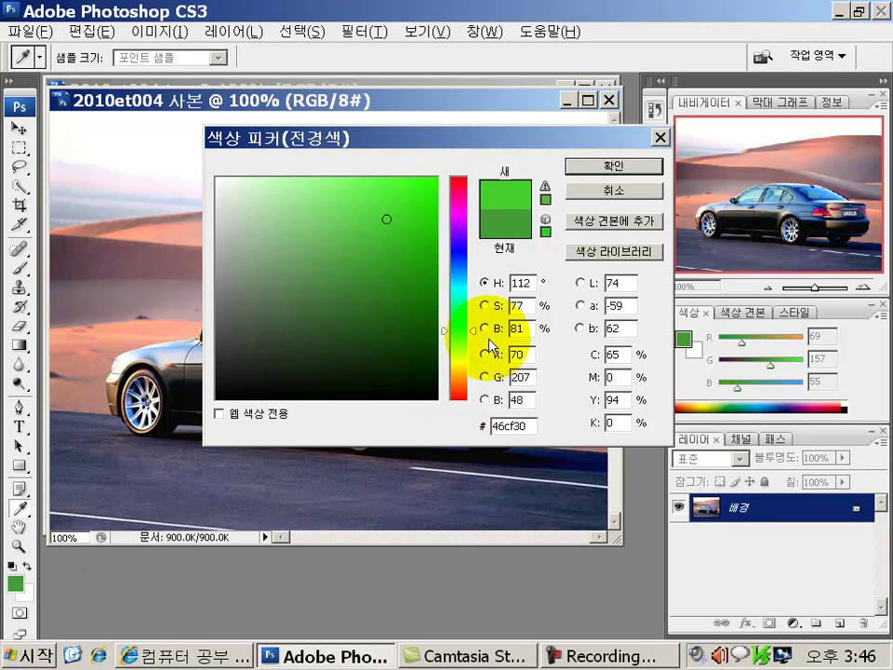
# Step: Shift the picker's hue from green to blue at 237°
pyautogui.click(457, 251)
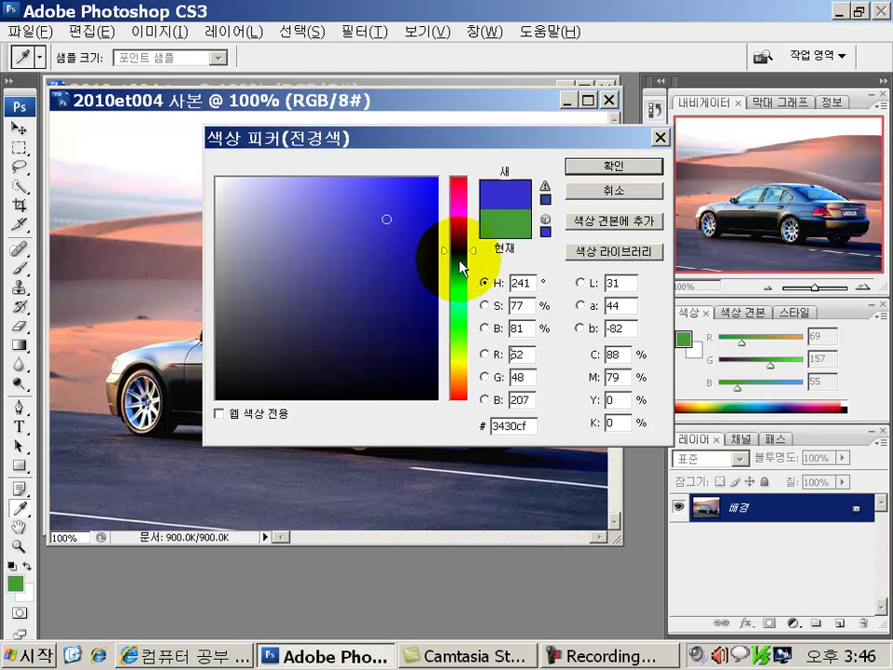
pyautogui.moveTo(471, 250)
pyautogui.mouseDown()
pyautogui.moveTo(471, 301)
pyautogui.moveTo(471, 192)
pyautogui.moveTo(471, 267)
pyautogui.moveTo(472, 253)
pyautogui.mouseUp()
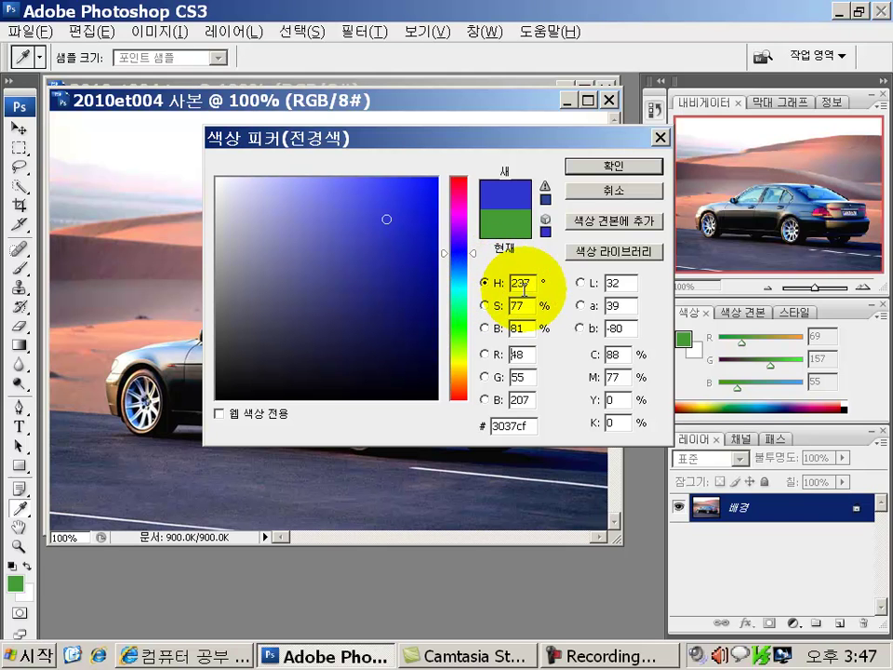
# Step: Switch to Internet Explorer to read the notes on what H and B mean in the picker, and return to Photoshop
pyautogui.click(195, 657)
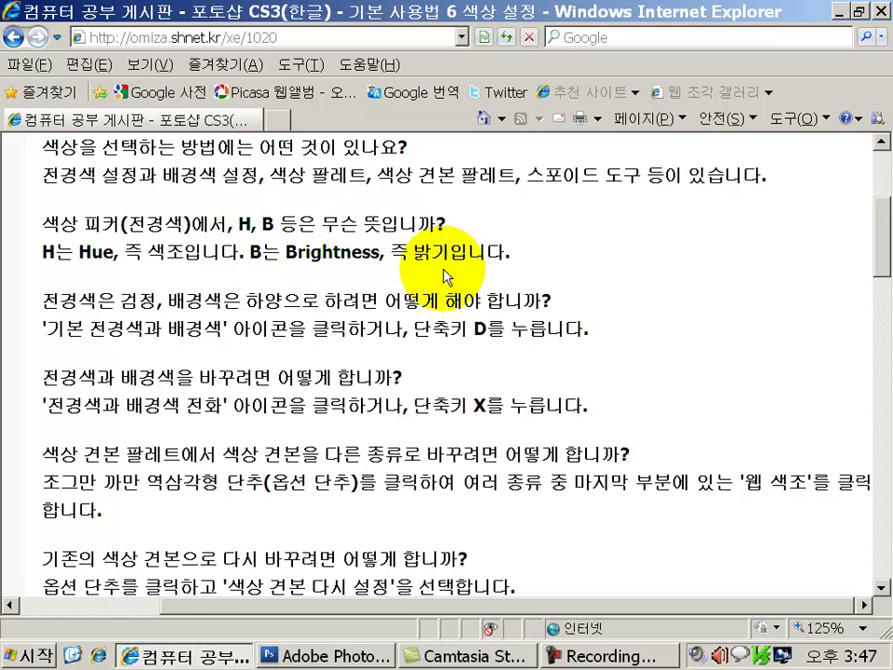
pyautogui.click(335, 656)
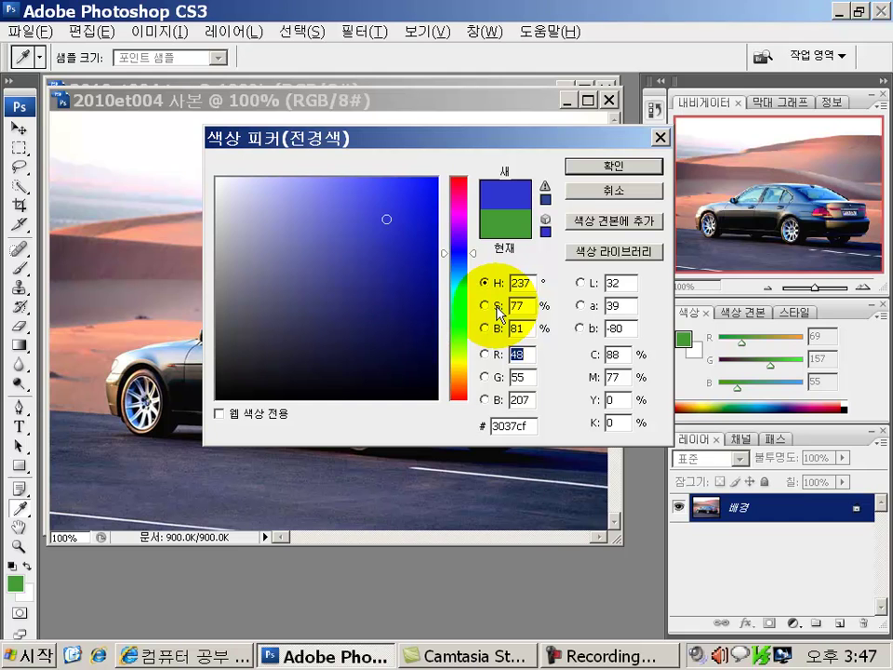
# Step: Base the picker on saturation and vary it to 30%, 0% and finally 82%
pyautogui.click(485, 305)
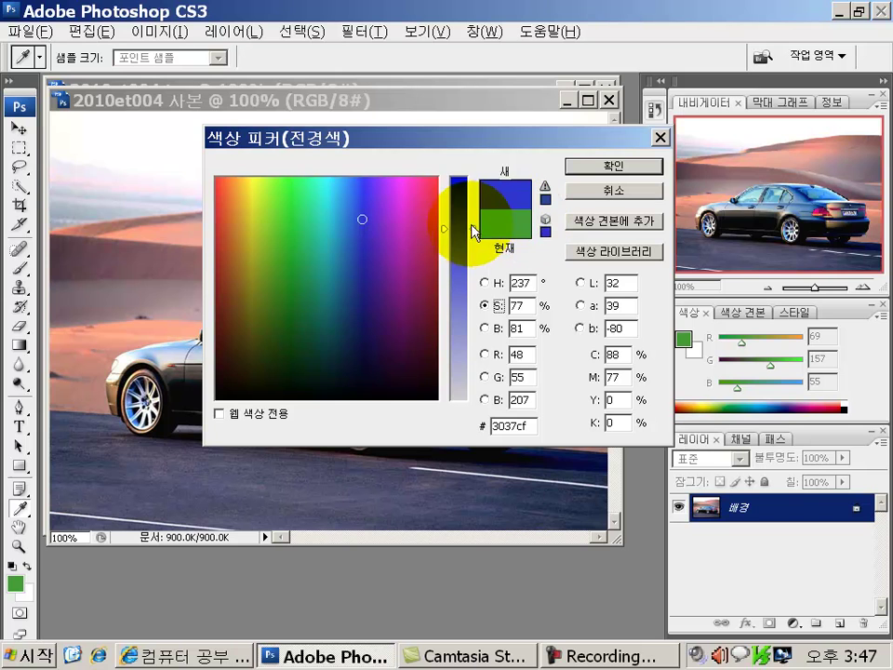
pyautogui.moveTo(475, 230); pyautogui.dragTo(469, 333)
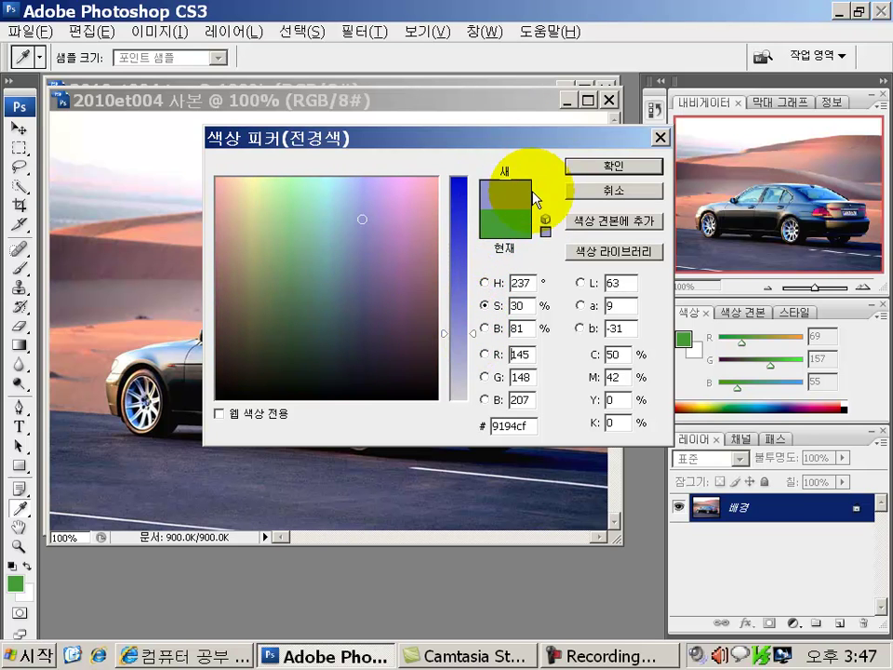
pyautogui.moveTo(471, 337); pyautogui.dragTo(472, 415)
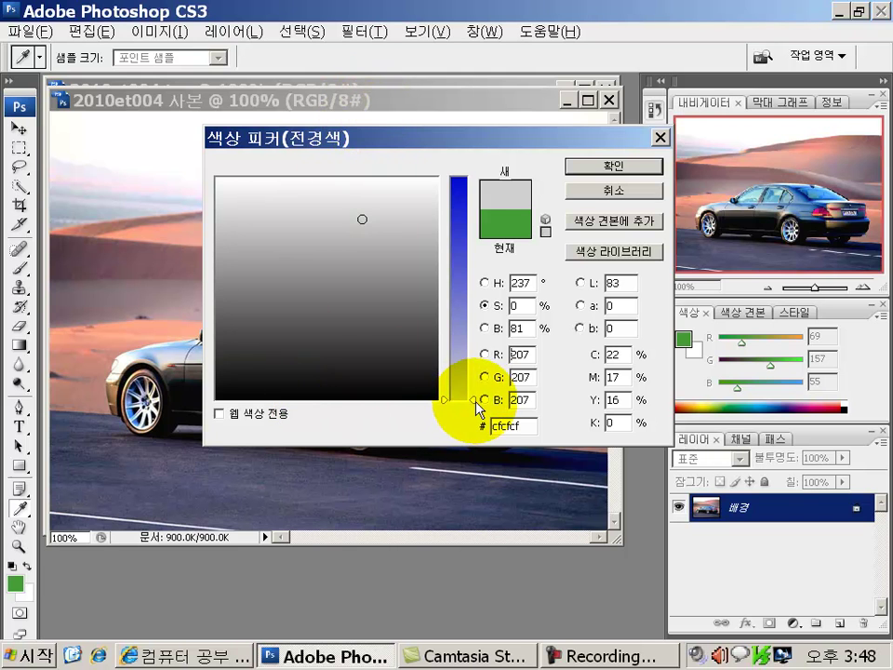
pyautogui.moveTo(473, 401); pyautogui.dragTo(476, 222)
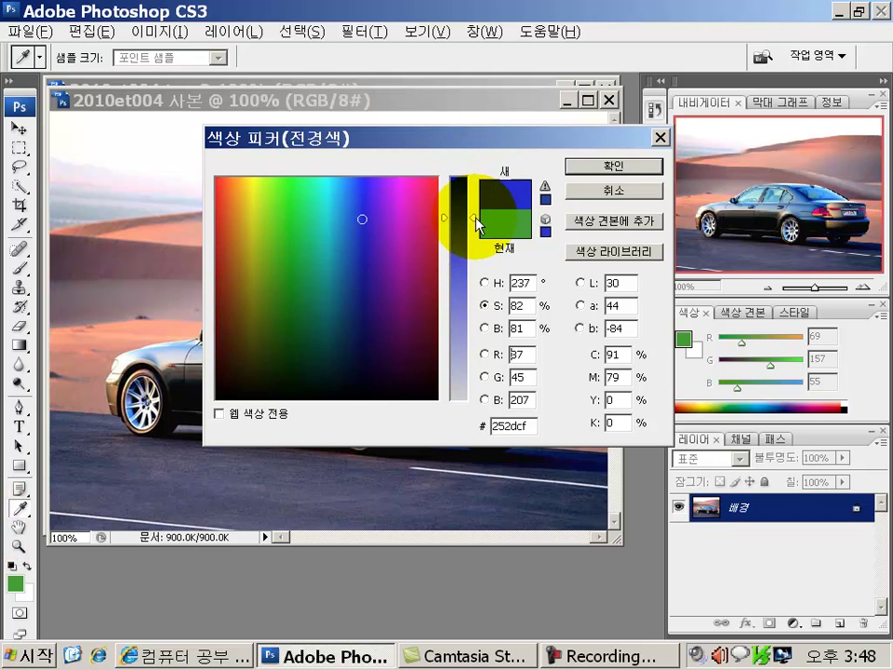
# Step: Base the picker on brightness, set brightness to 100% and pick the lighter blue #5176ff
pyautogui.click(484, 330)
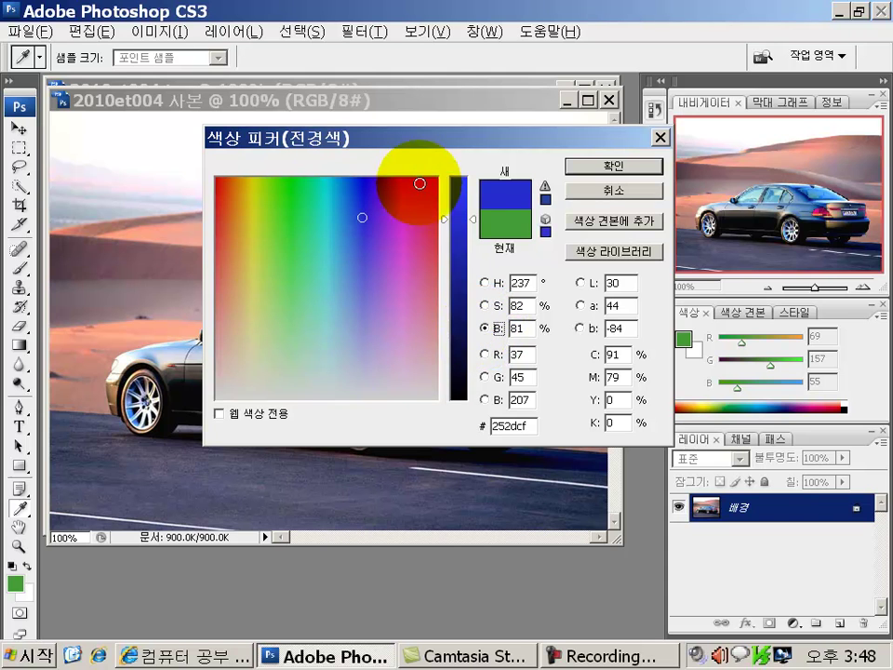
pyautogui.click(472, 228)
pyautogui.moveTo(472, 229); pyautogui.dragTo(462, 167)
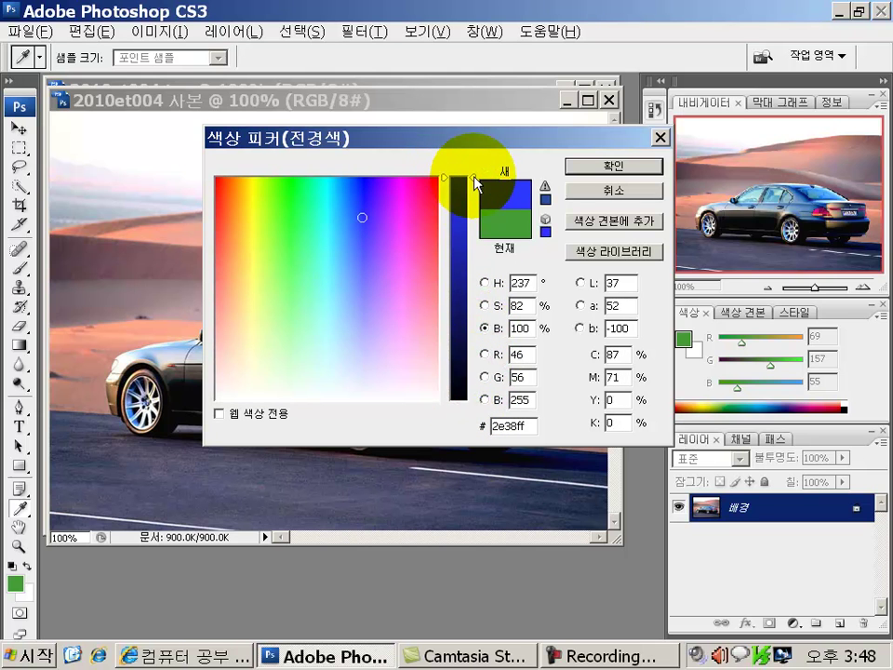
pyautogui.moveTo(358, 220)
pyautogui.mouseDown()
pyautogui.moveTo(365, 402)
pyautogui.moveTo(356, 248)
pyautogui.mouseUp()
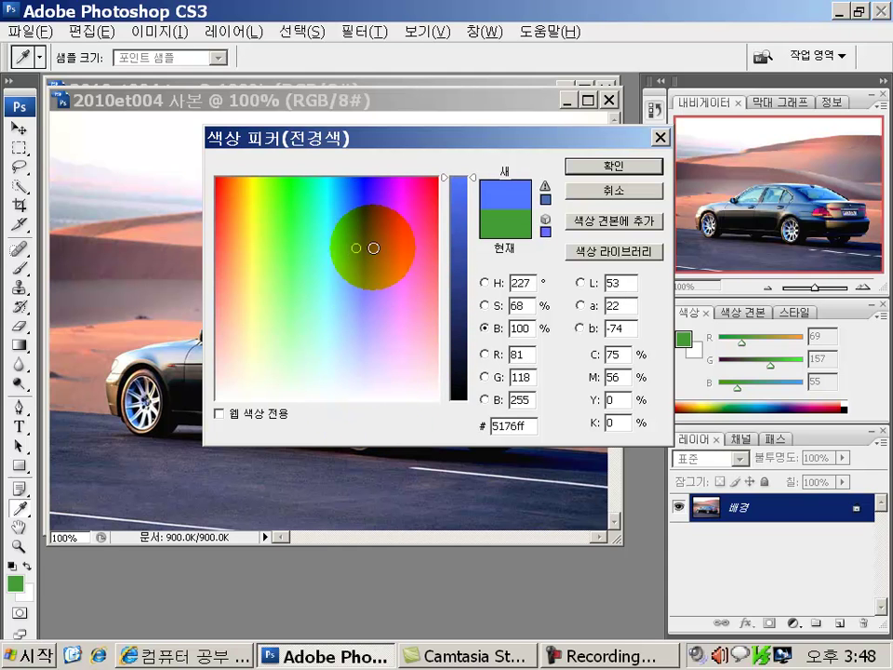
# Step: Compare the saturation and brightness modes, return the picker to hue mode and accept blue #2f4fc9 as the foreground colour
pyautogui.click(484, 306)
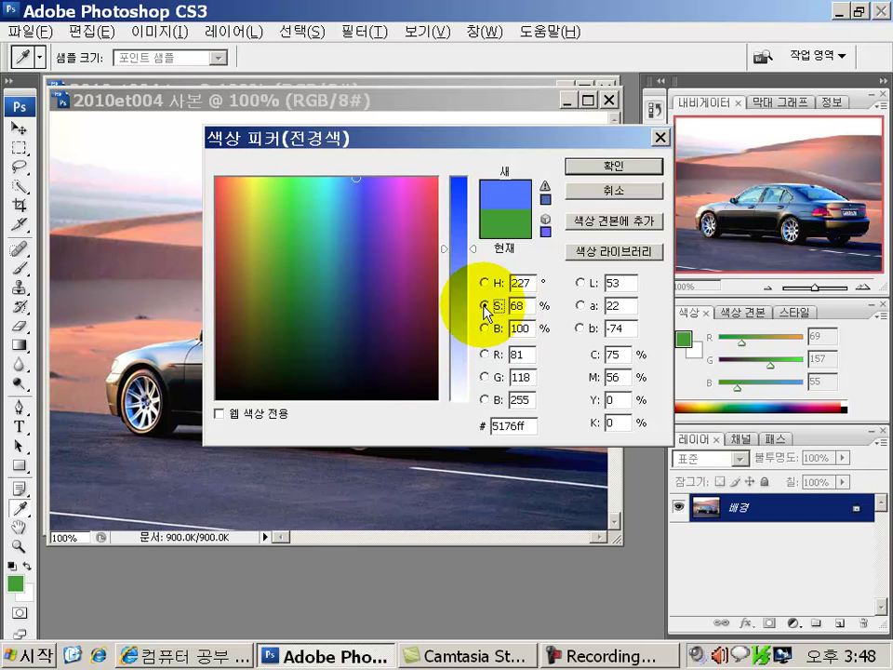
pyautogui.click(488, 330)
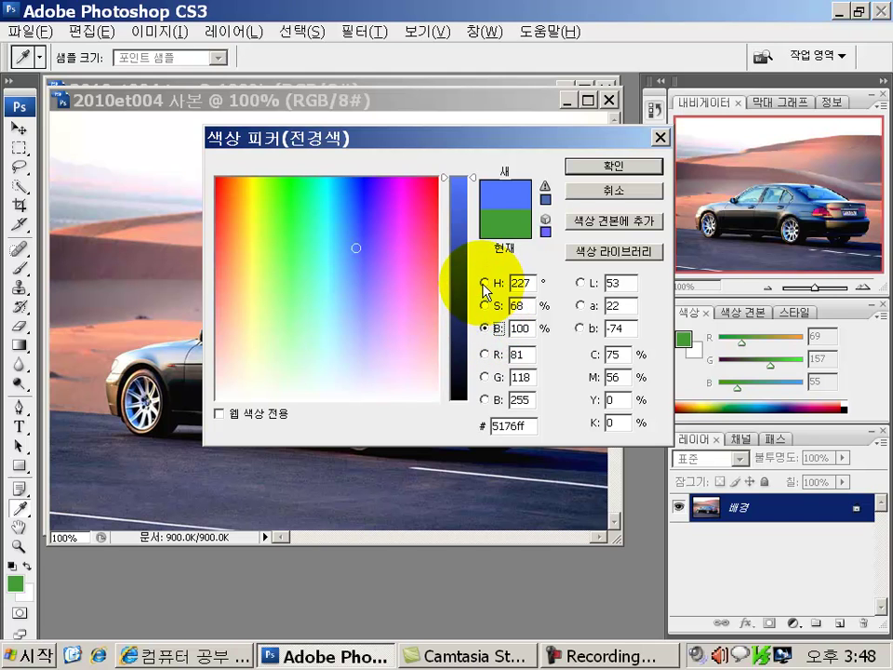
pyautogui.click(485, 282)
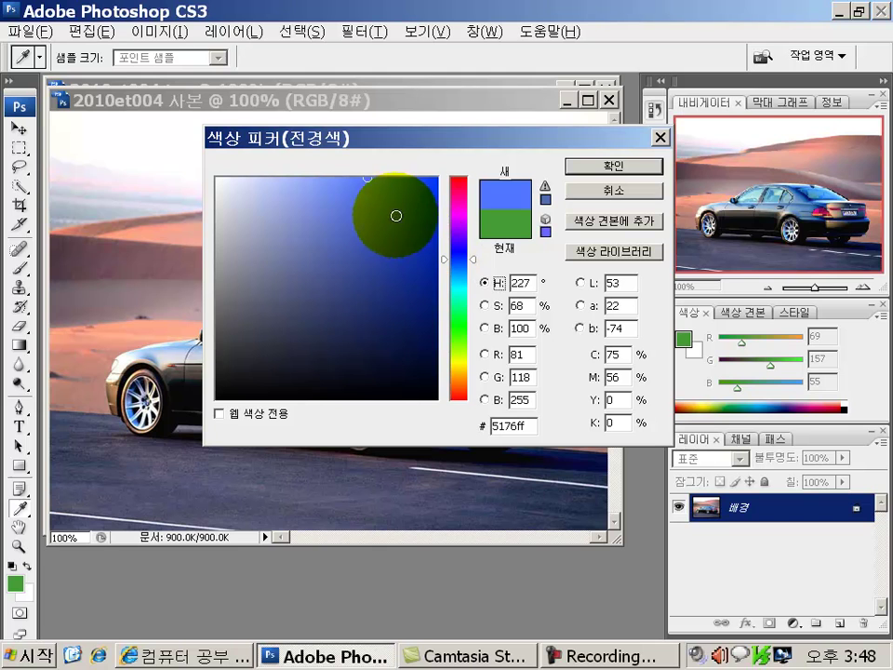
pyautogui.click(386, 224)
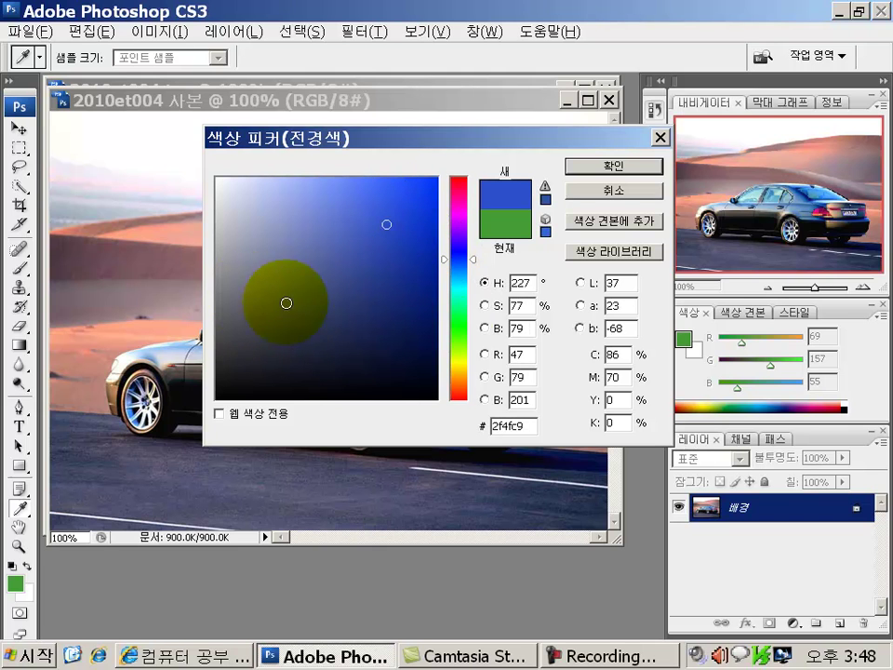
pyautogui.click(613, 173)
pyautogui.press('m')
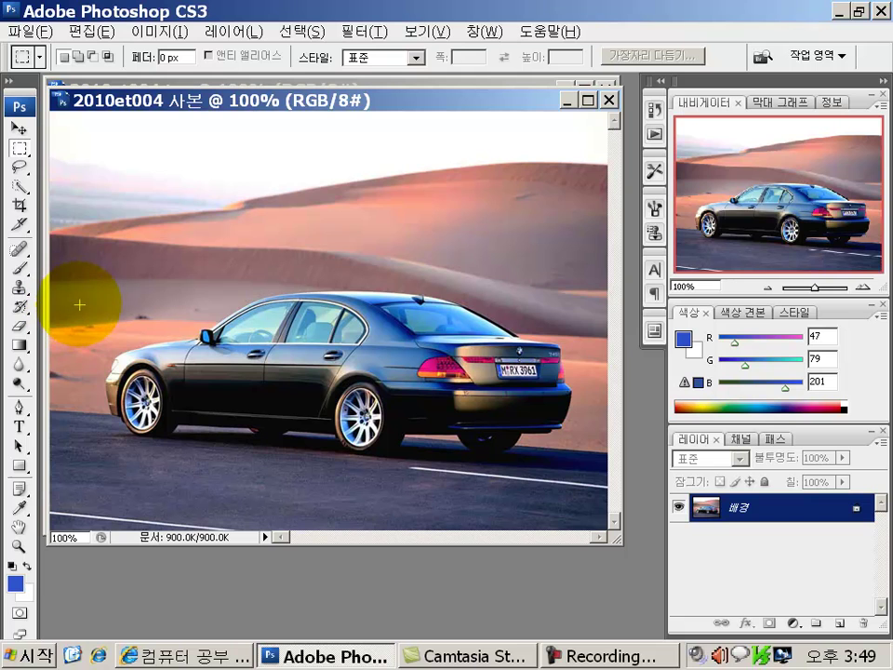
# Step: Select the Brush tool and set its brush size to 100 px
pyautogui.click(17, 270)
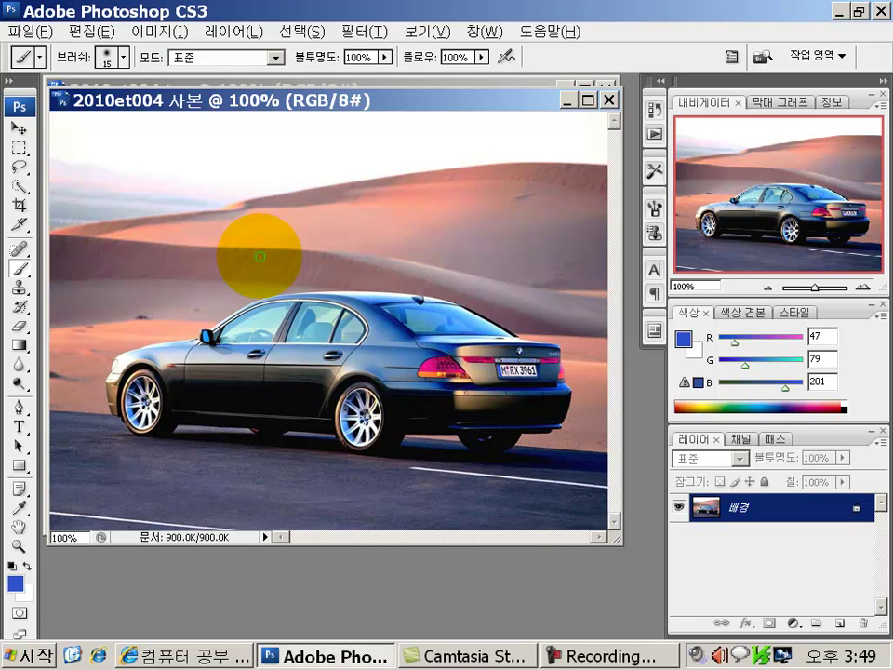
pyautogui.press(']')
pyautogui.press(']')
pyautogui.press(']')
pyautogui.press('[')
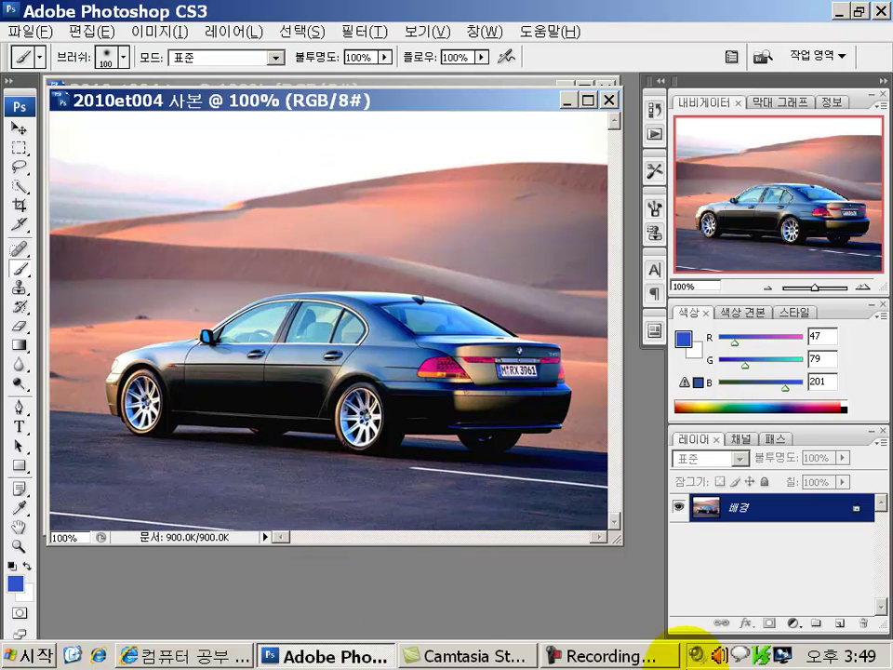
# Step: Create a new layer named 색칠 and paint a soft blue ring on it above and over the car's roof
pyautogui.click(244, 32)
pyautogui.moveTo(340, 41)
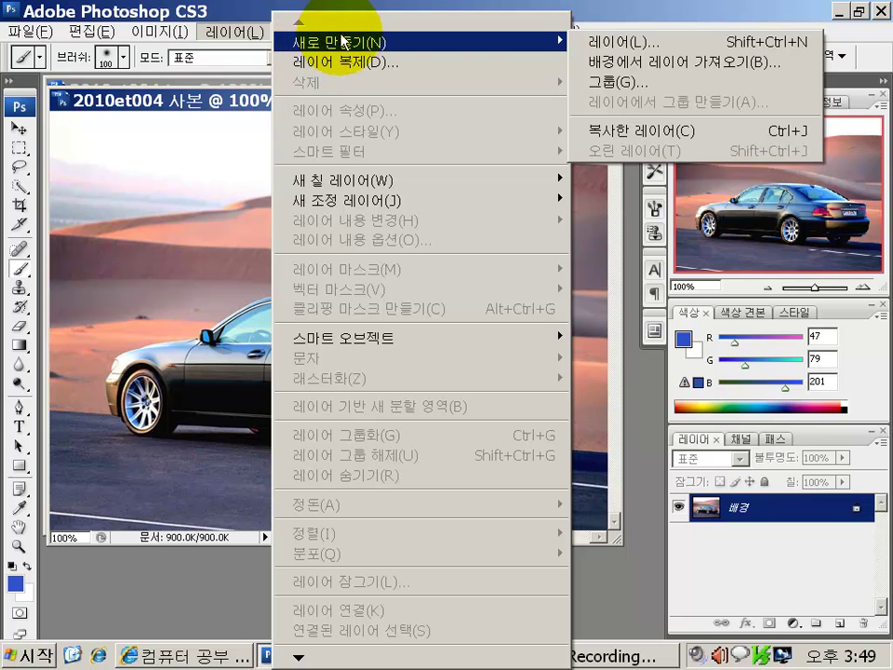
pyautogui.click(621, 47)
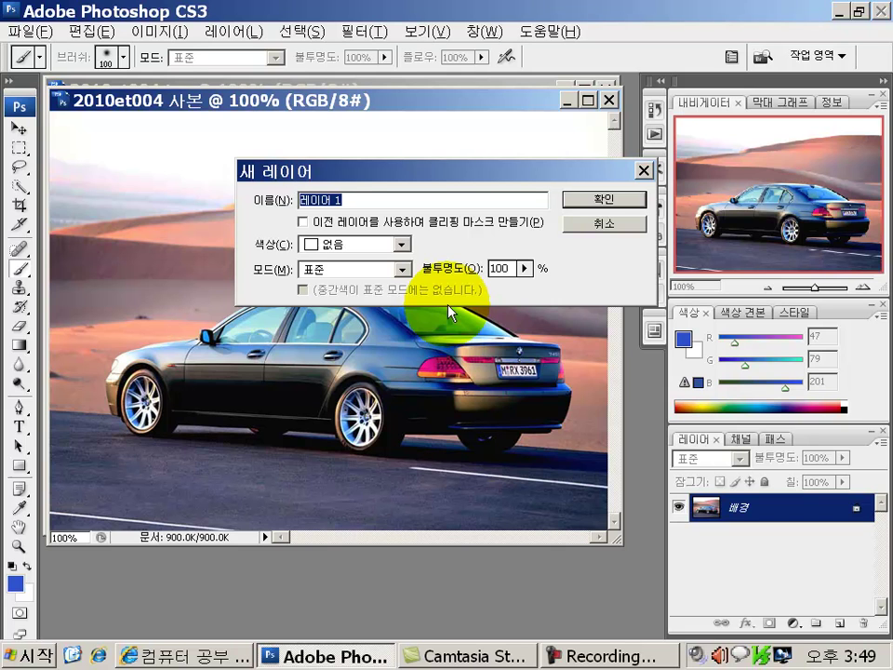
pyautogui.write('t')
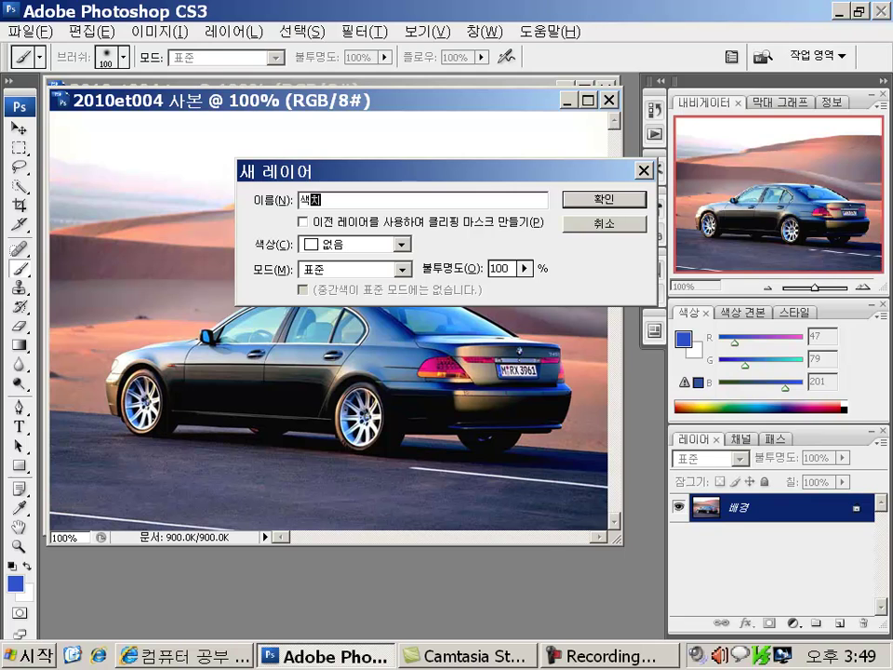
pyautogui.press('Return')
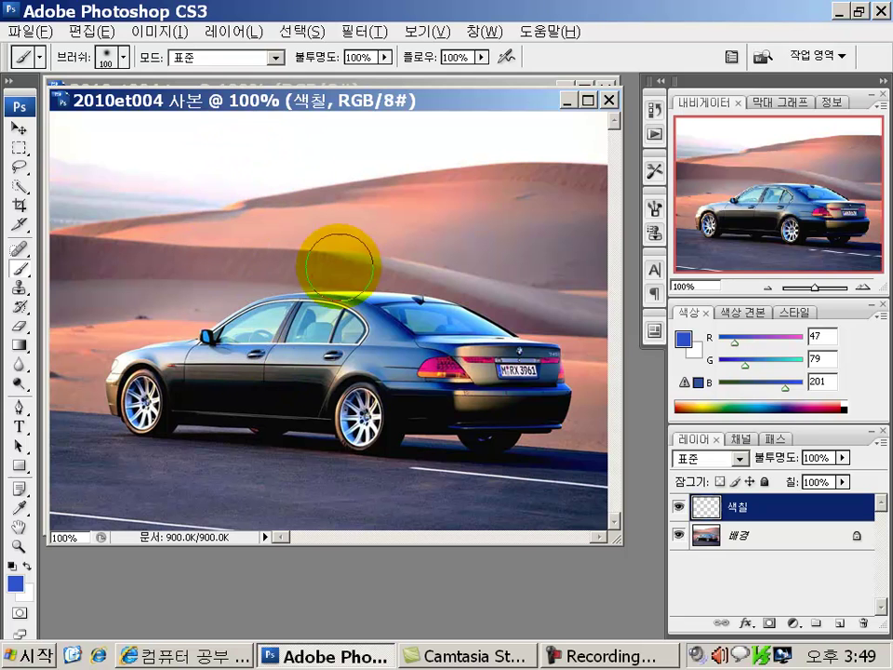
pyautogui.moveTo(246, 288)
pyautogui.mouseDown()
pyautogui.moveTo(212, 221)
pyautogui.moveTo(247, 170)
pyautogui.moveTo(348, 157)
pyautogui.moveTo(397, 169)
pyautogui.moveTo(434, 219)
pyautogui.moveTo(434, 271)
pyautogui.moveTo(414, 312)
pyautogui.moveTo(386, 336)
pyautogui.moveTo(313, 348)
pyautogui.moveTo(246, 298)
pyautogui.mouseUp()
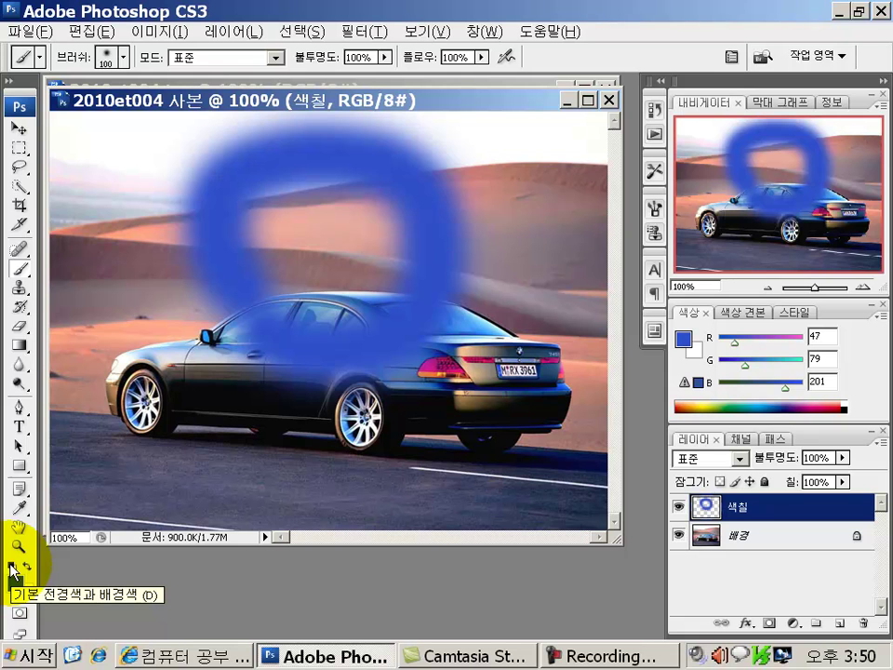
# Step: Reset to the default colours and fill the ring with black, and swap foreground and background to dab white in its centre
pyautogui.click(11, 566)
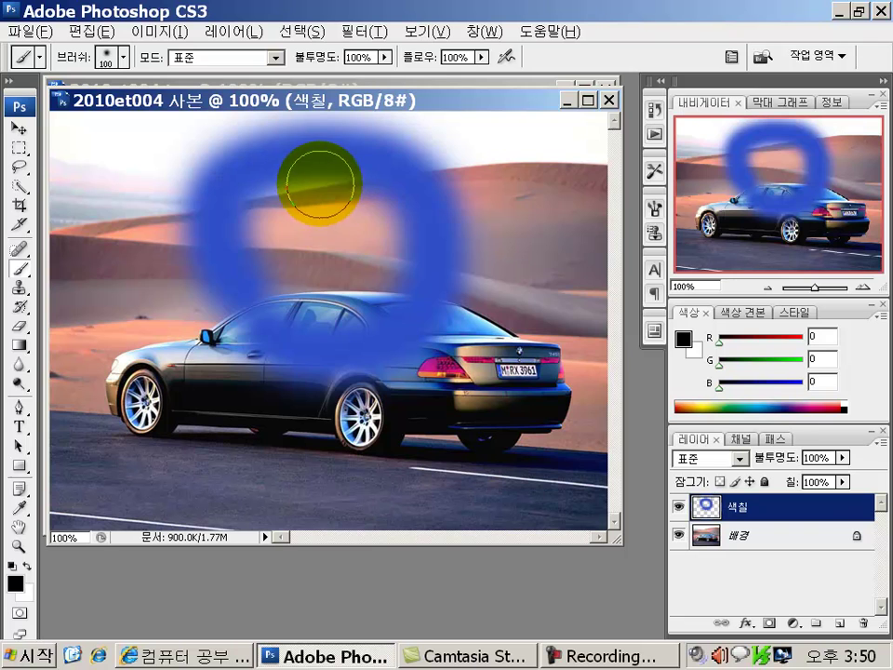
pyautogui.moveTo(309, 173); pyautogui.dragTo(250, 247)
pyautogui.moveTo(375, 198)
pyautogui.mouseDown()
pyautogui.moveTo(308, 270)
pyautogui.moveTo(406, 219)
pyautogui.moveTo(330, 282)
pyautogui.moveTo(319, 284)
pyautogui.moveTo(288, 221)
pyautogui.moveTo(303, 191)
pyautogui.moveTo(343, 228)
pyautogui.moveTo(312, 279)
pyautogui.moveTo(267, 223)
pyautogui.moveTo(361, 216)
pyautogui.moveTo(352, 281)
pyautogui.moveTo(327, 289)
pyautogui.moveTo(329, 274)
pyautogui.moveTo(393, 269)
pyautogui.moveTo(359, 298)
pyautogui.moveTo(320, 304)
pyautogui.moveTo(282, 289)
pyautogui.moveTo(233, 237)
pyautogui.moveTo(250, 199)
pyautogui.moveTo(343, 169)
pyautogui.mouseUp()
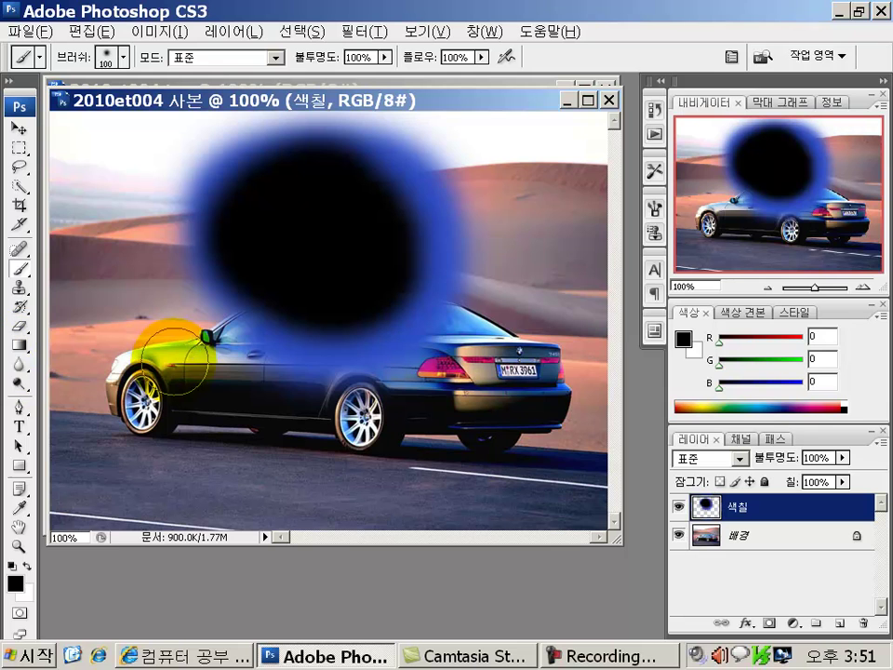
pyautogui.click(29, 566)
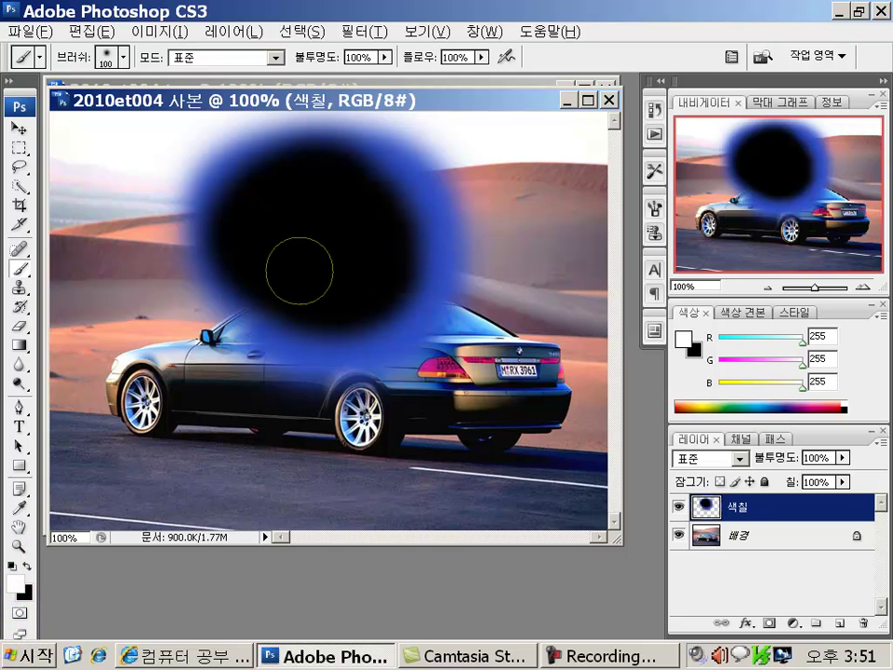
pyautogui.click(306, 239)
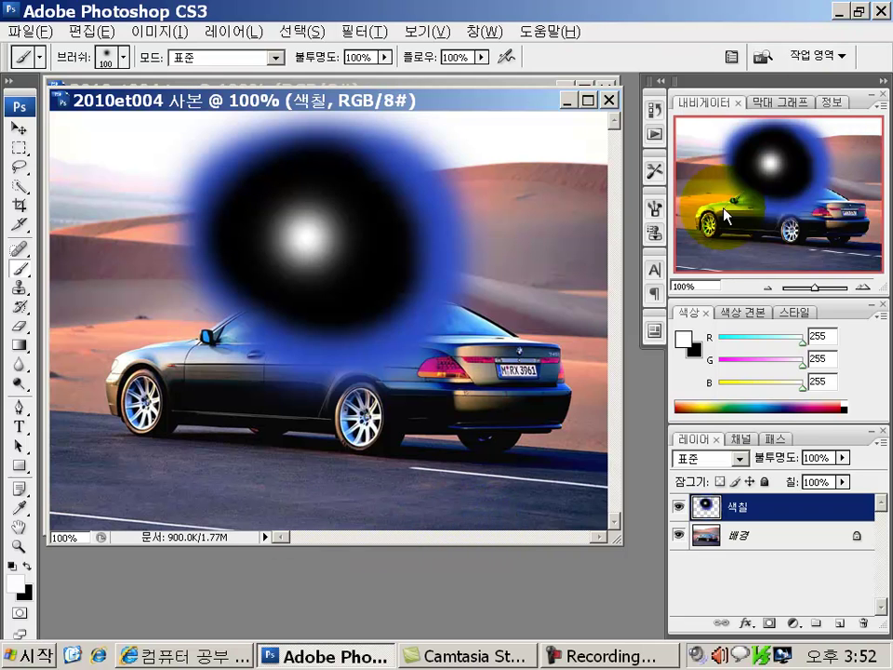
# Step: Choose red, green and dark brown swatches in turn and dab each colour around the edge of the painted circle
pyautogui.click(741, 316)
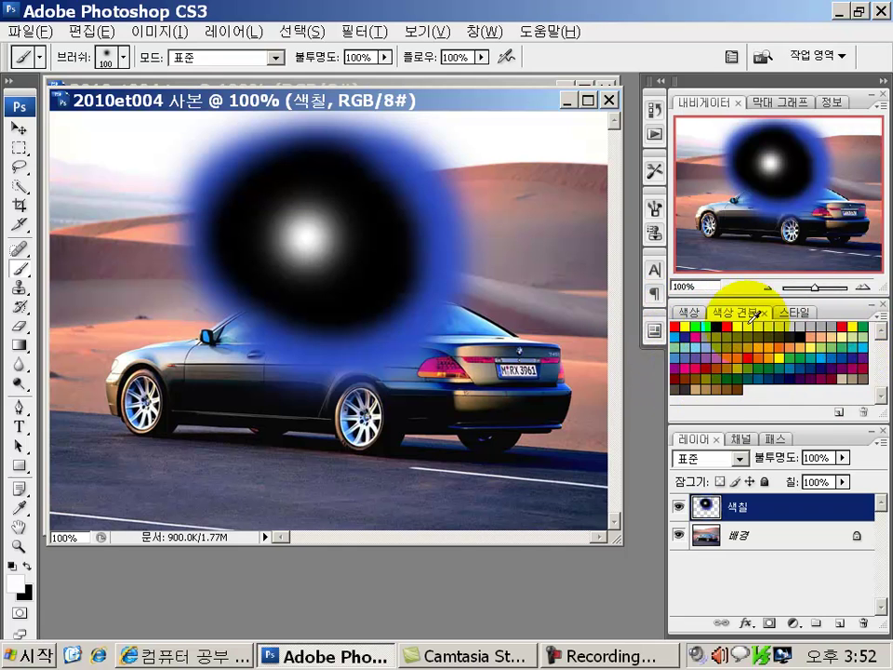
pyautogui.click(673, 326)
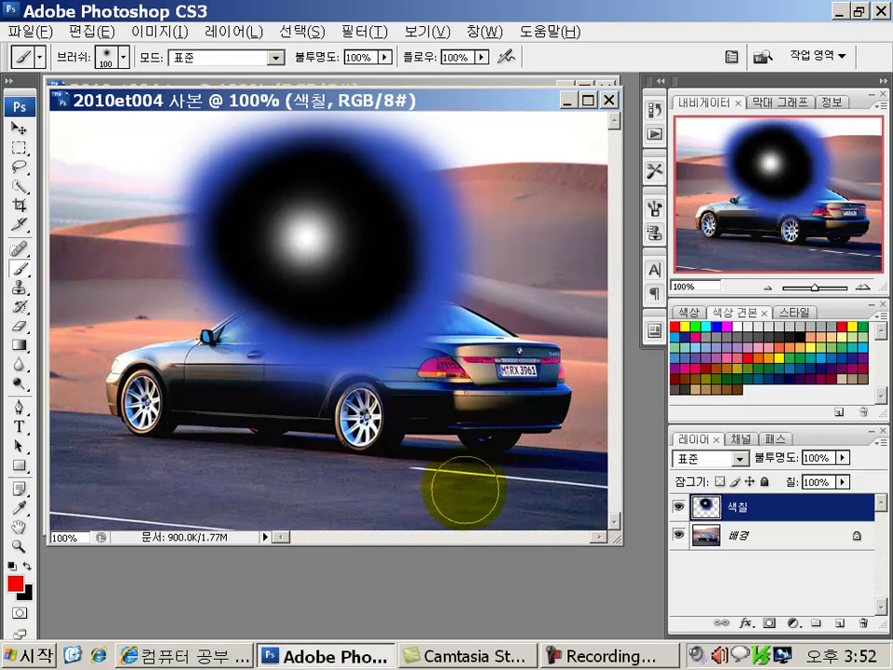
pyautogui.click(346, 359)
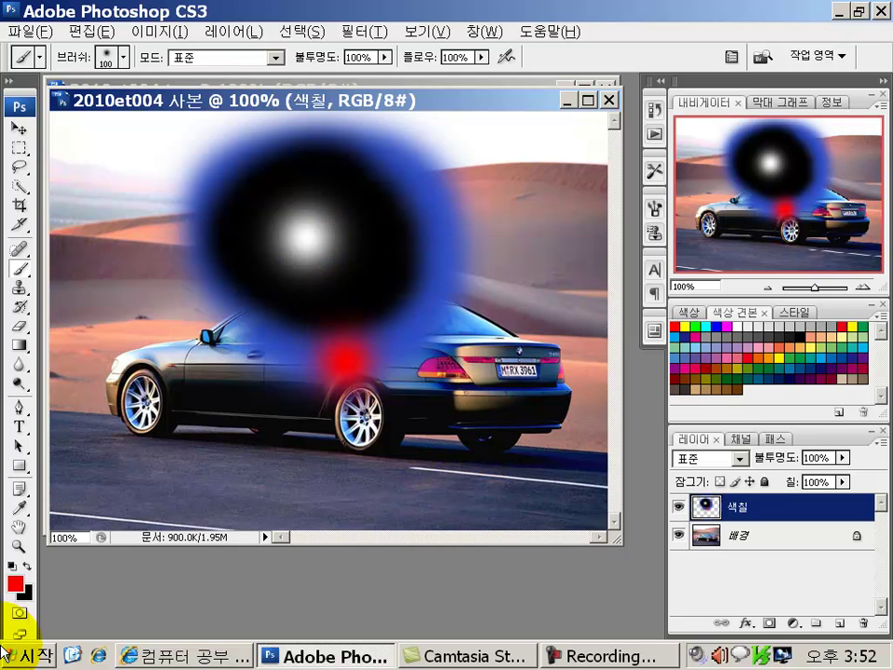
pyautogui.click(862, 326)
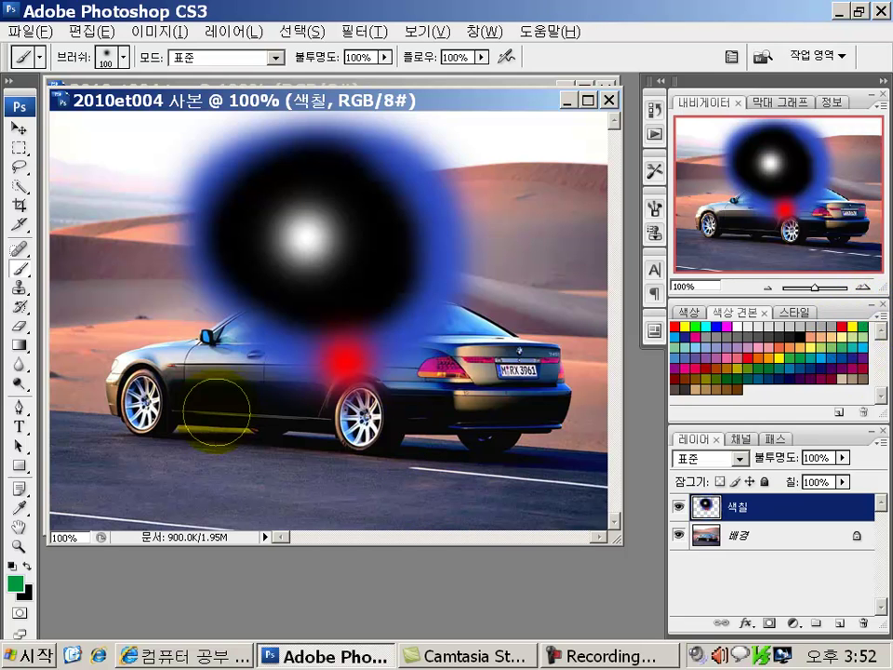
pyautogui.click(186, 199)
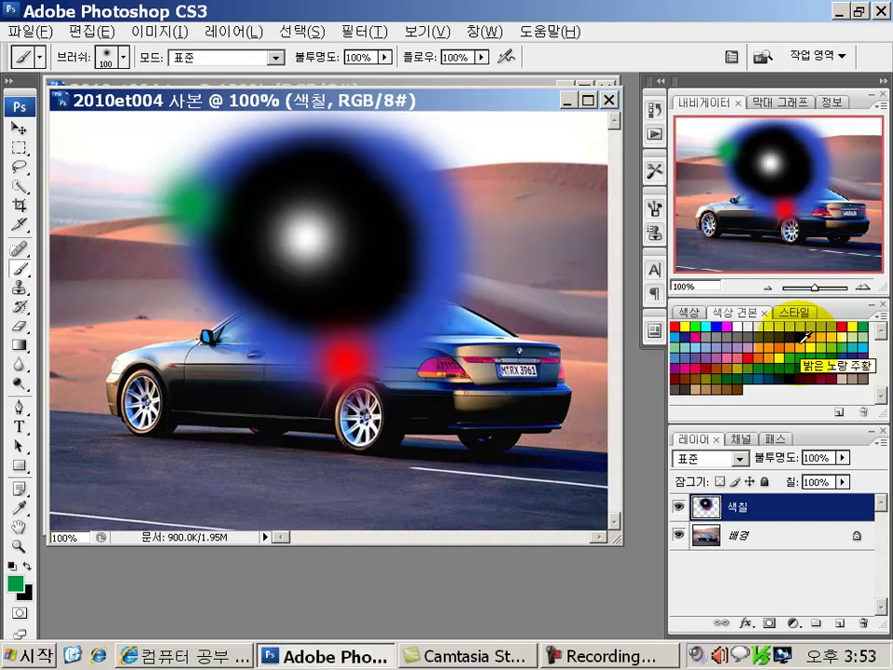
pyautogui.click(743, 384)
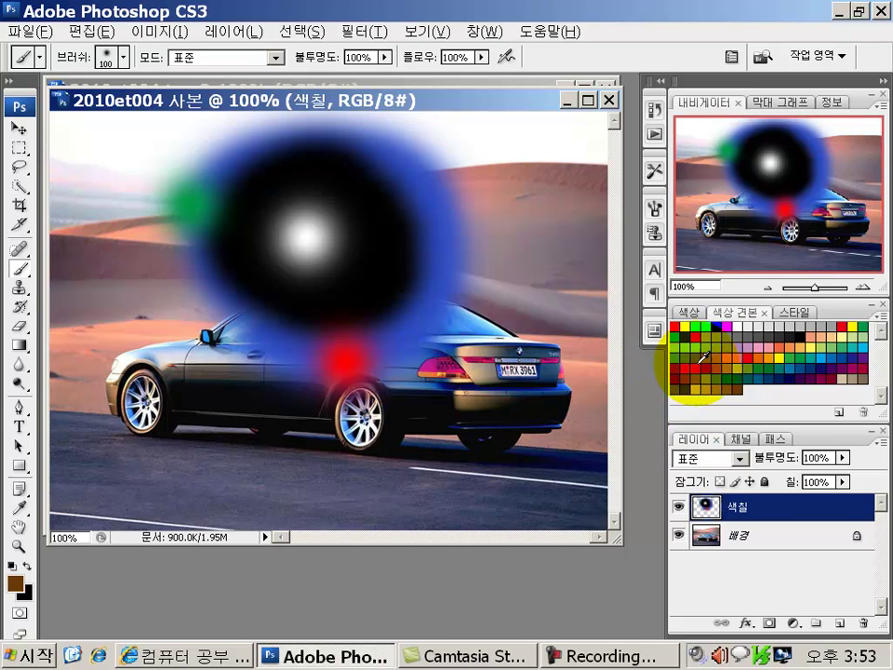
pyautogui.click(442, 183)
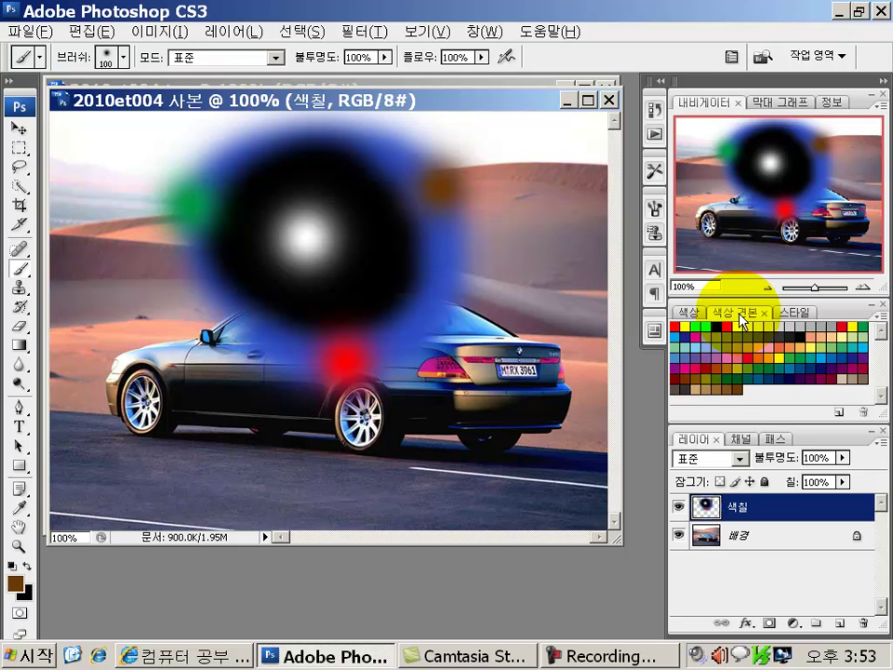
# Step: Replace the current swatches with the 웹 색조 set without saving changes to the existing ones
pyautogui.click(880, 324)
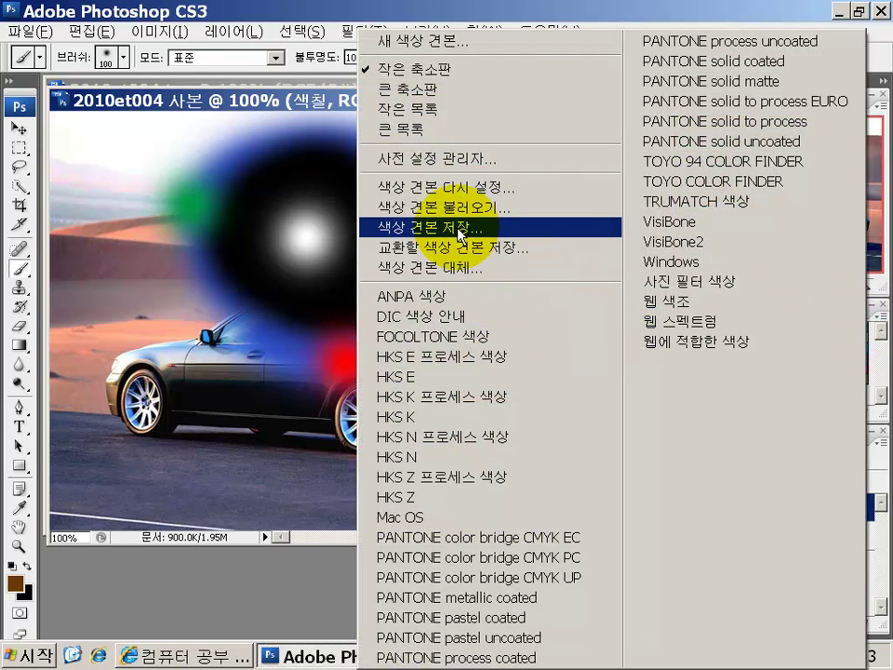
pyautogui.click(680, 301)
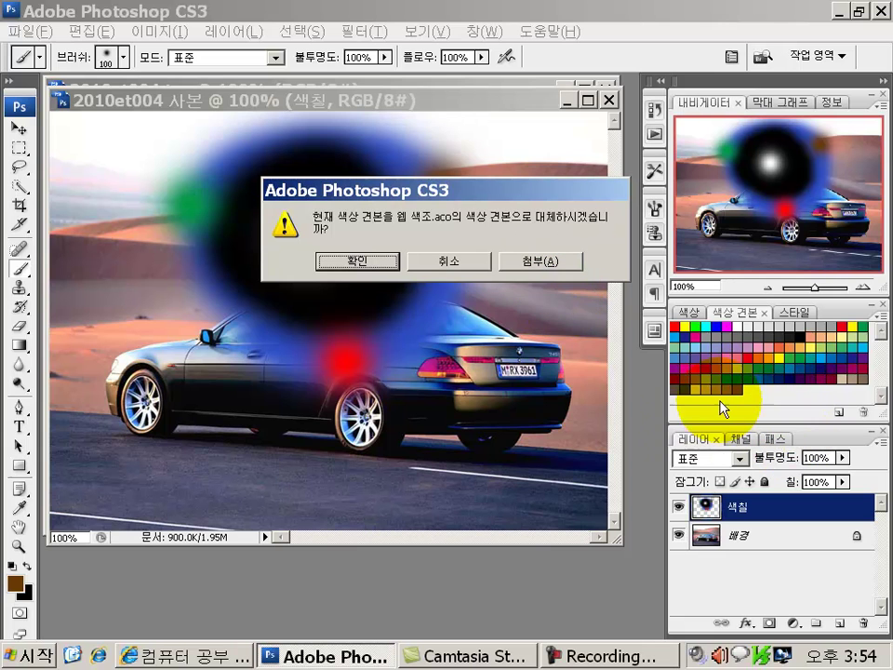
pyautogui.click(334, 262)
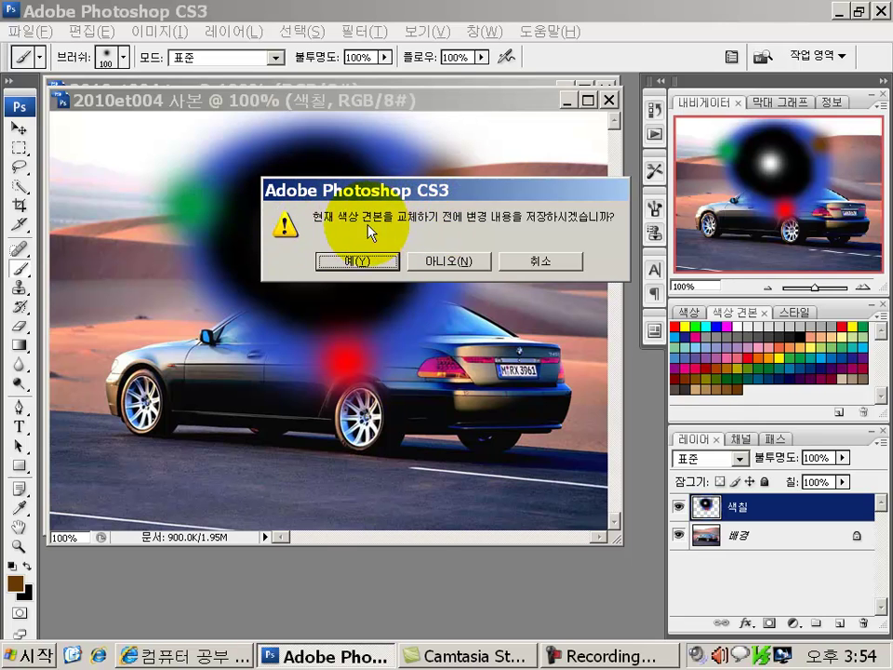
pyautogui.click(464, 264)
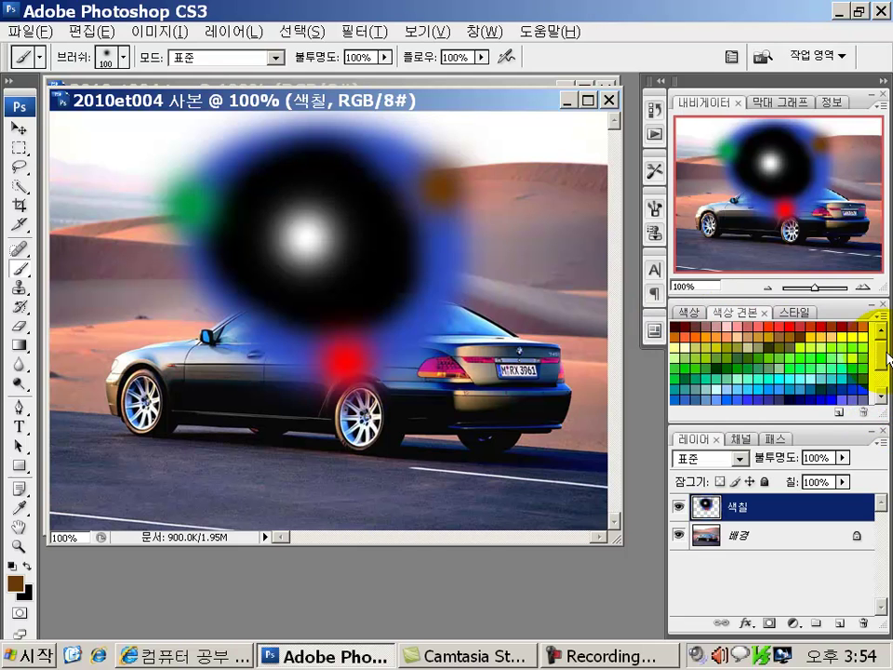
# Step: Choose the yellow swatch from the 웹 색조 set and dab it on the lower-right edge of the painted circle
pyautogui.scroll(-5, 883, 364)
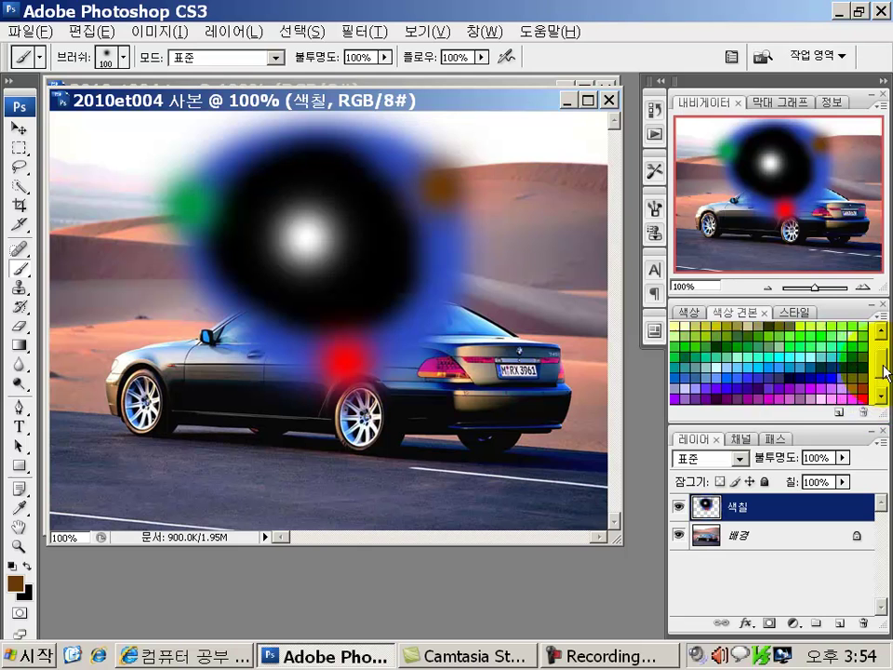
pyautogui.scroll(5, 883, 367)
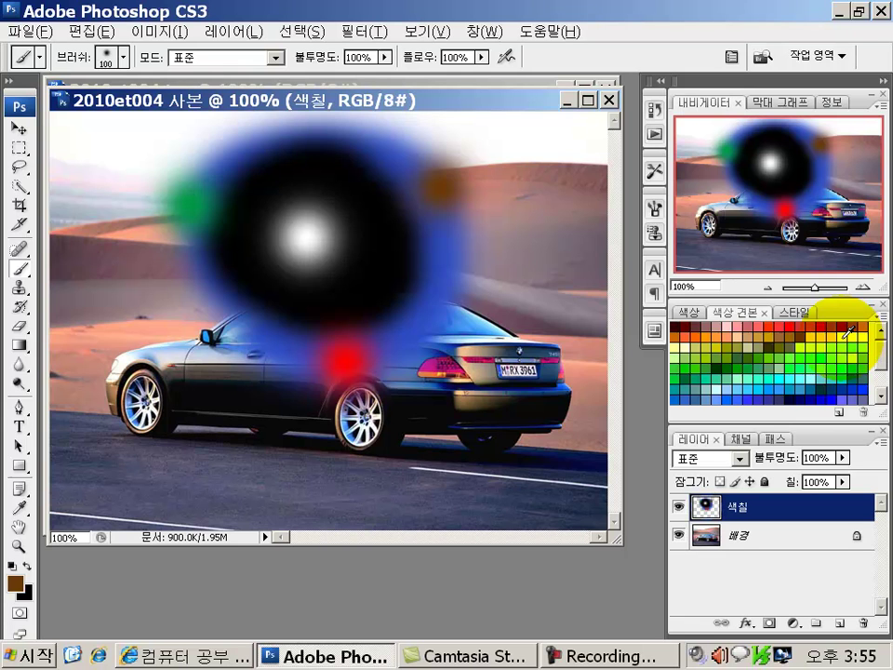
pyautogui.click(842, 338)
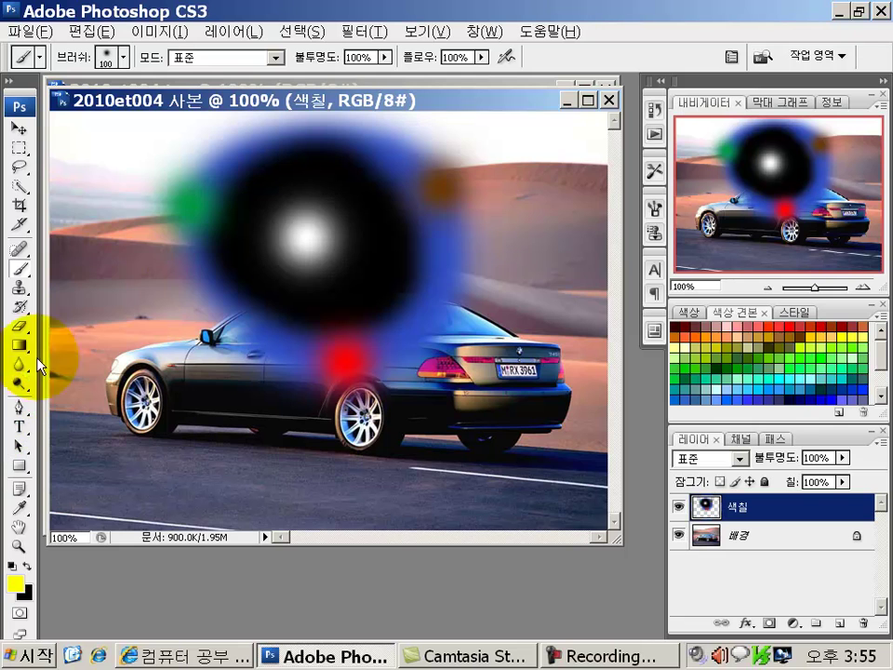
pyautogui.click(432, 279)
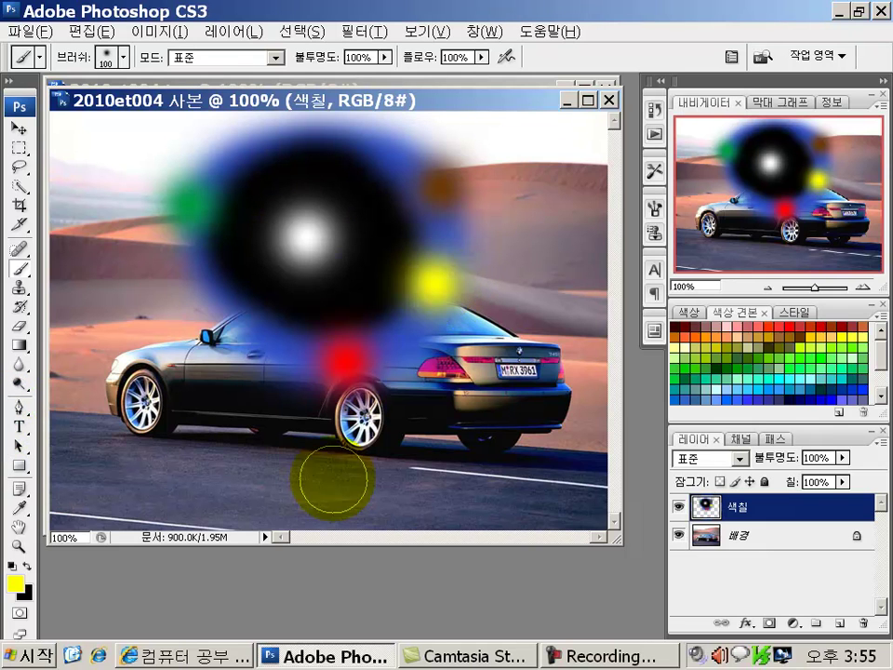
pyautogui.hotkey('ctrl', 'z')
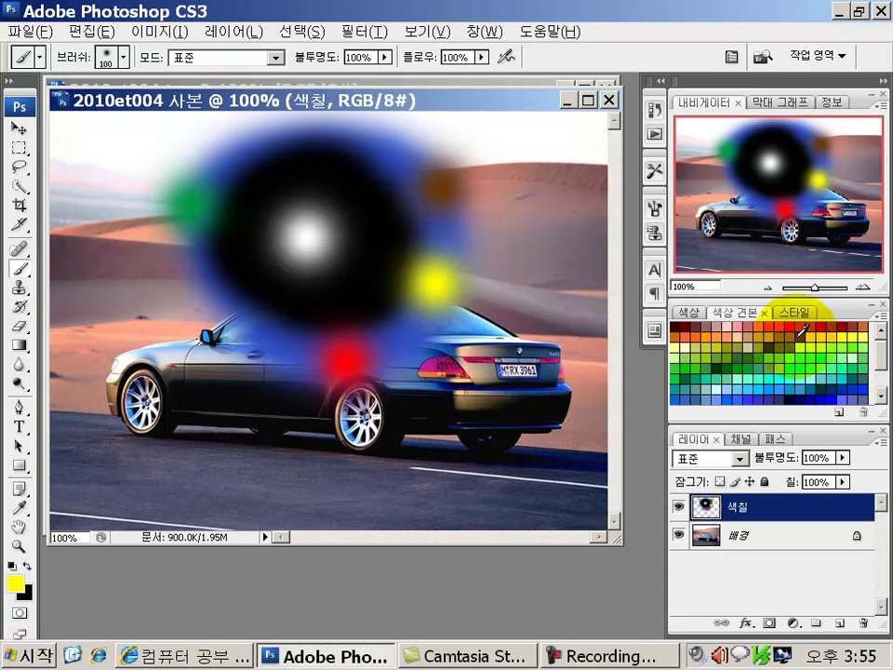
# Step: Reset the swatches to the default set, replacing the 웹 색조 colours
pyautogui.click(880, 319)
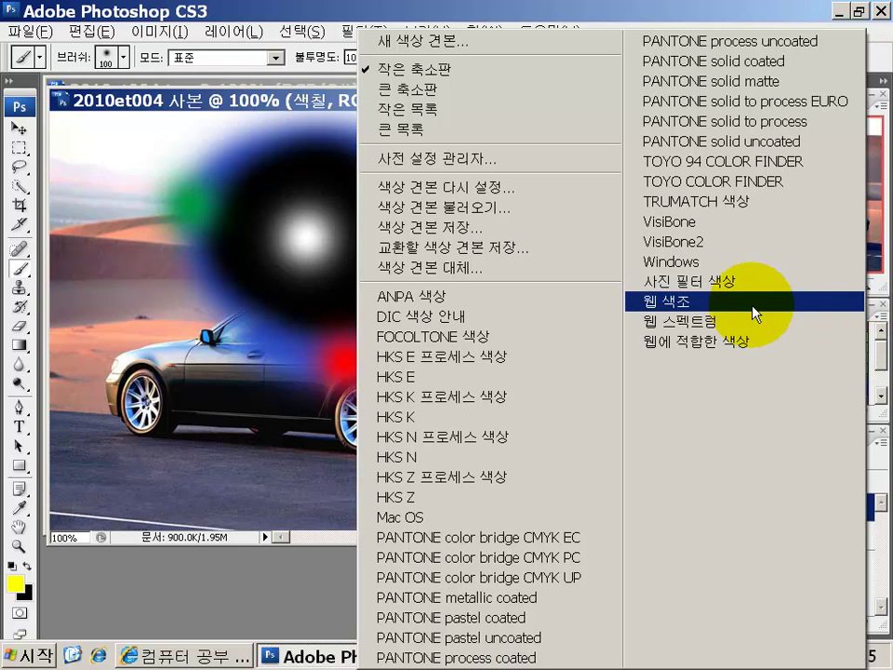
pyautogui.click(475, 197)
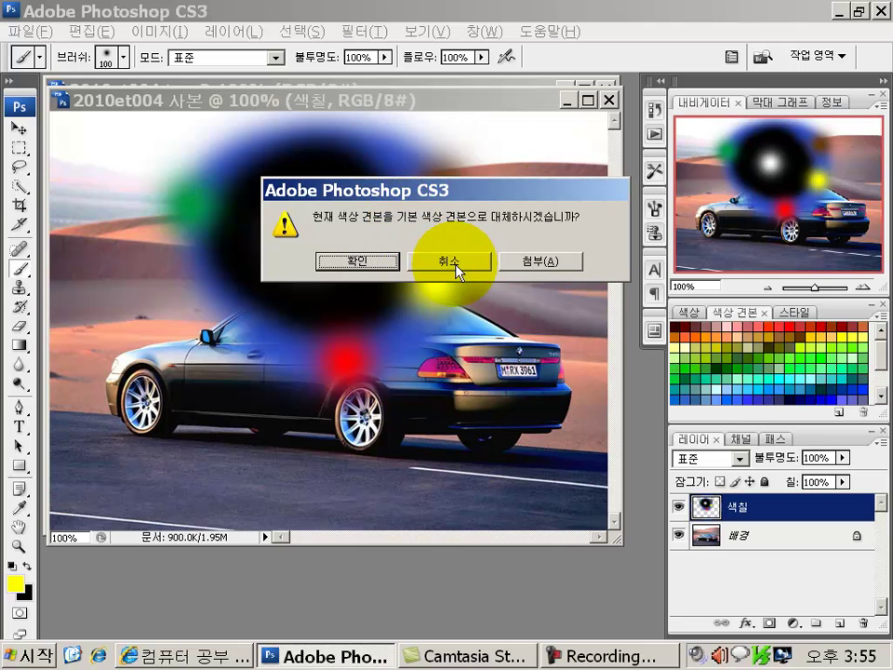
pyautogui.click(361, 261)
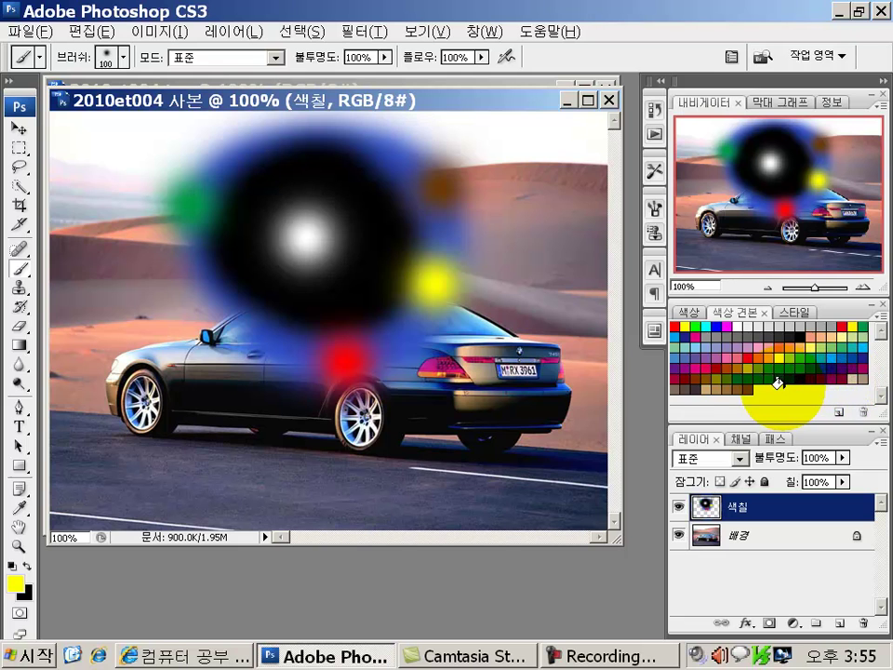
pyautogui.moveTo(361, 411); pyautogui.dragTo(364, 443)
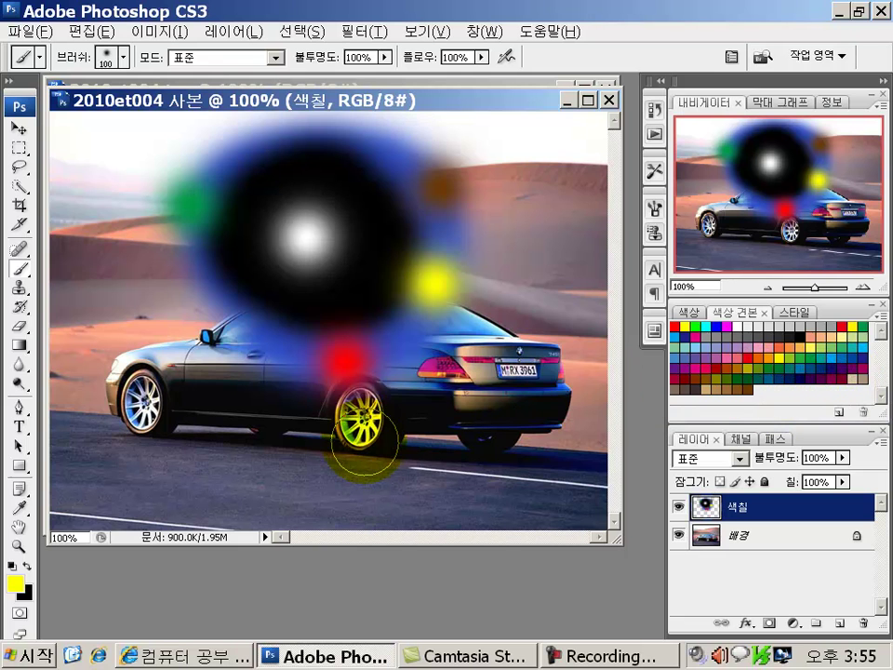
pyautogui.hotkey('ctrl', 'z')
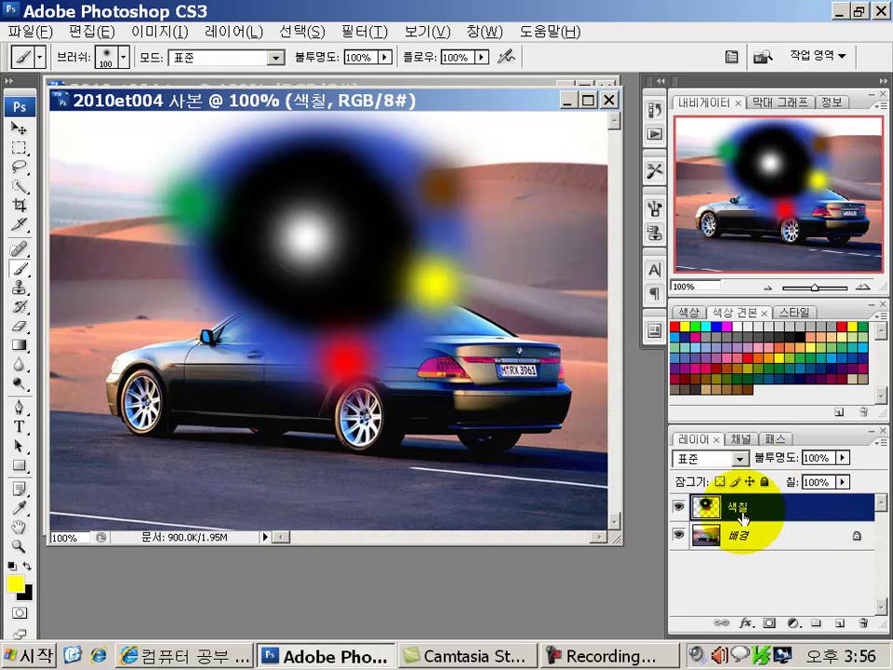
# Step: Delete the painted 색칠 layer and add a new empty layer above the background
pyautogui.click(233, 34)
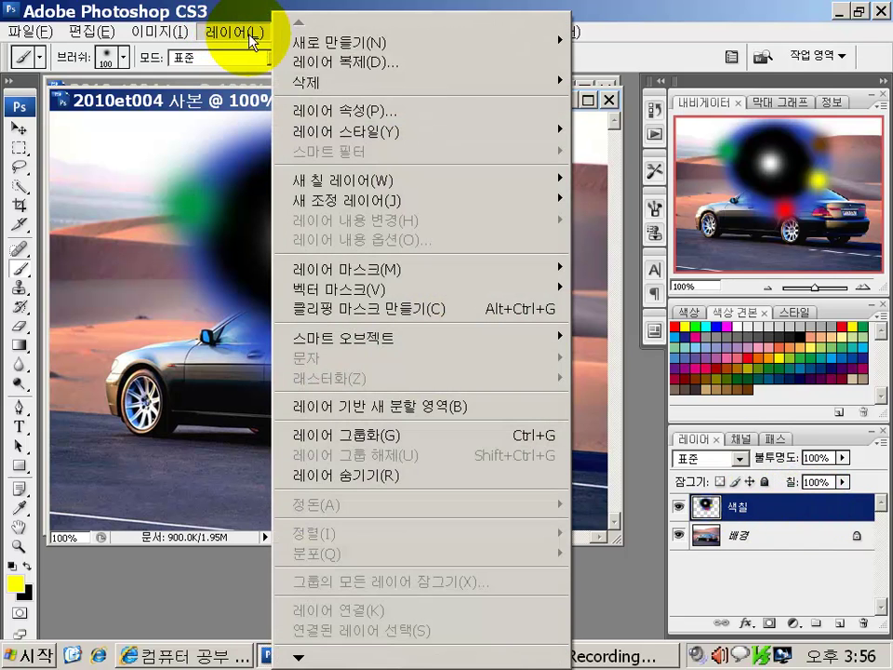
pyautogui.moveTo(312, 84)
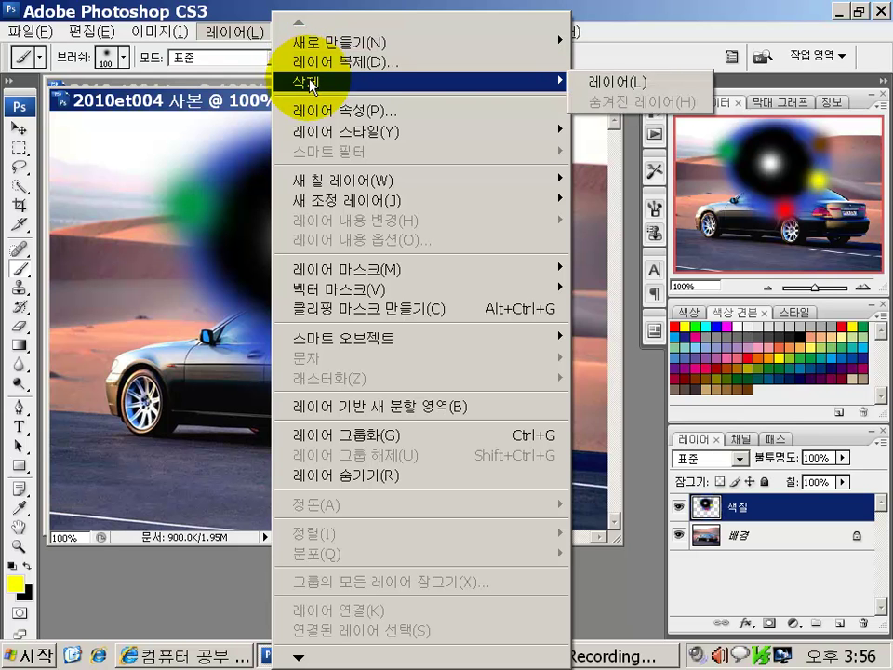
pyautogui.click(606, 90)
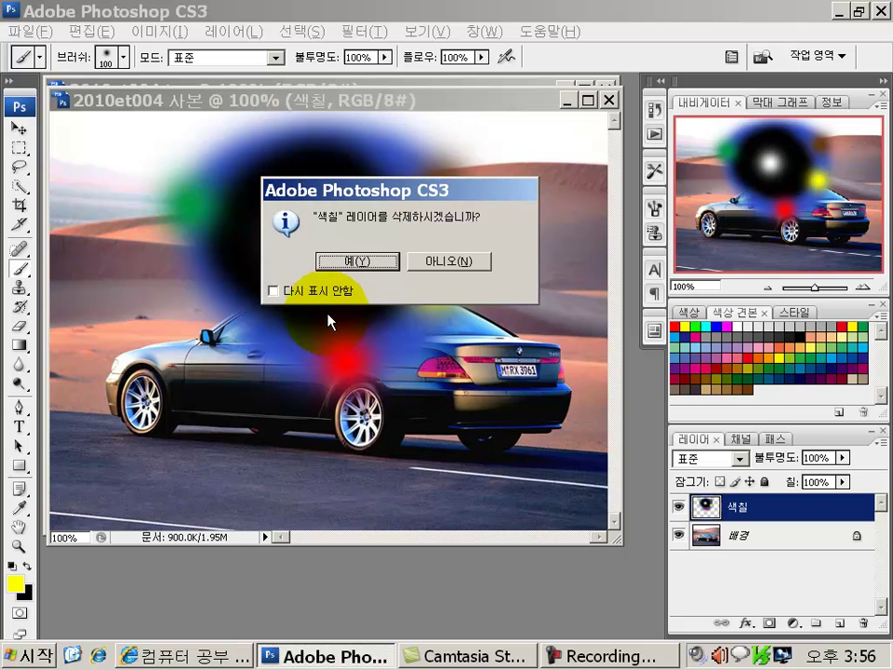
pyautogui.click(365, 268)
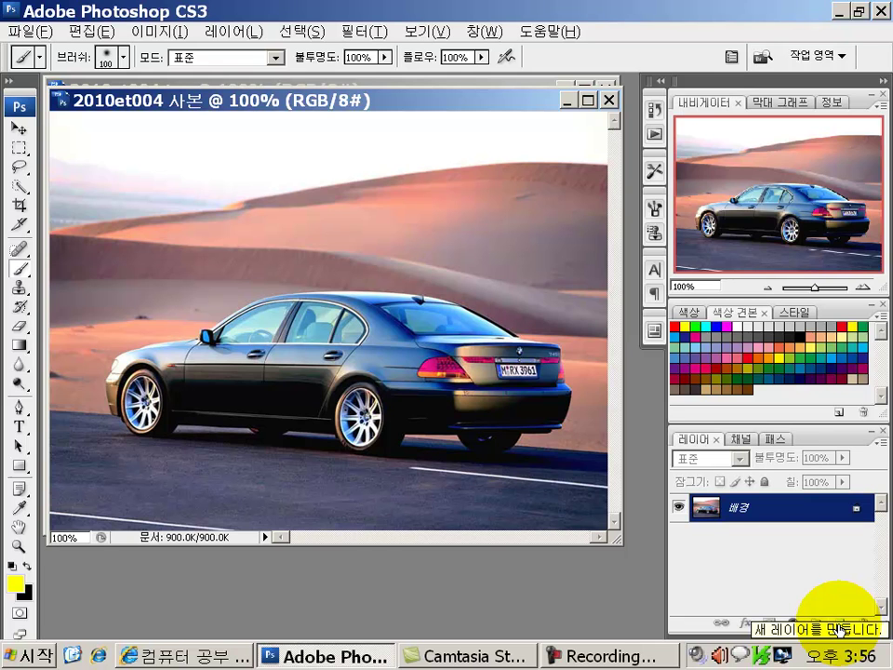
pyautogui.click(840, 623)
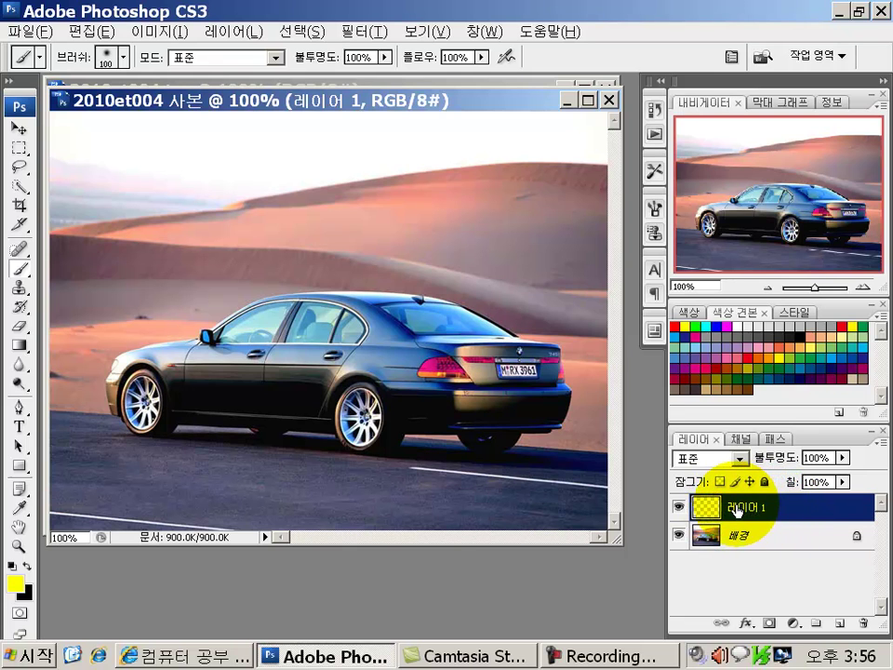
# Step: Rename the empty layer above the background as 색칠하기 and delete it
pyautogui.doubleClick(742, 508)
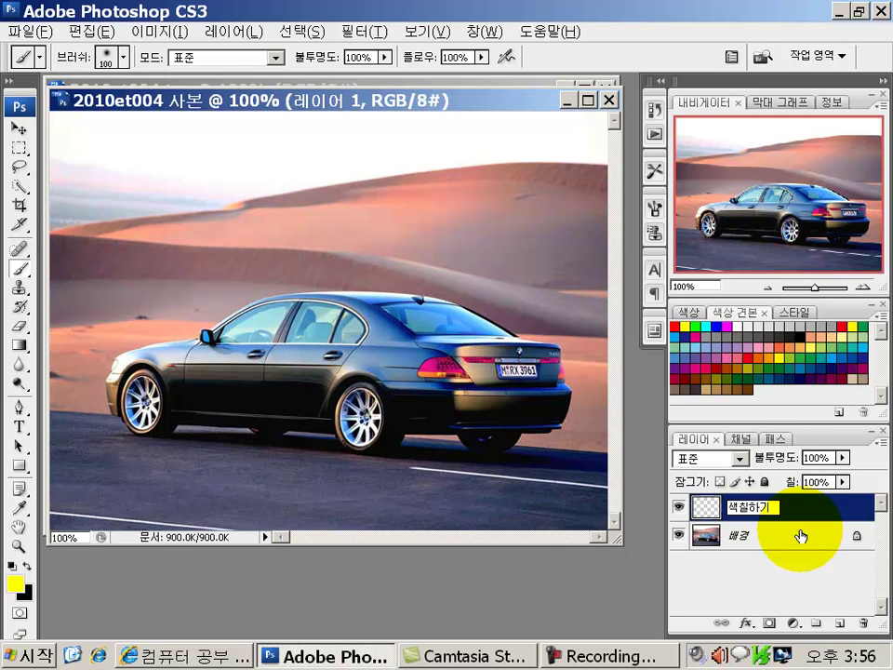
pyautogui.press('Return')
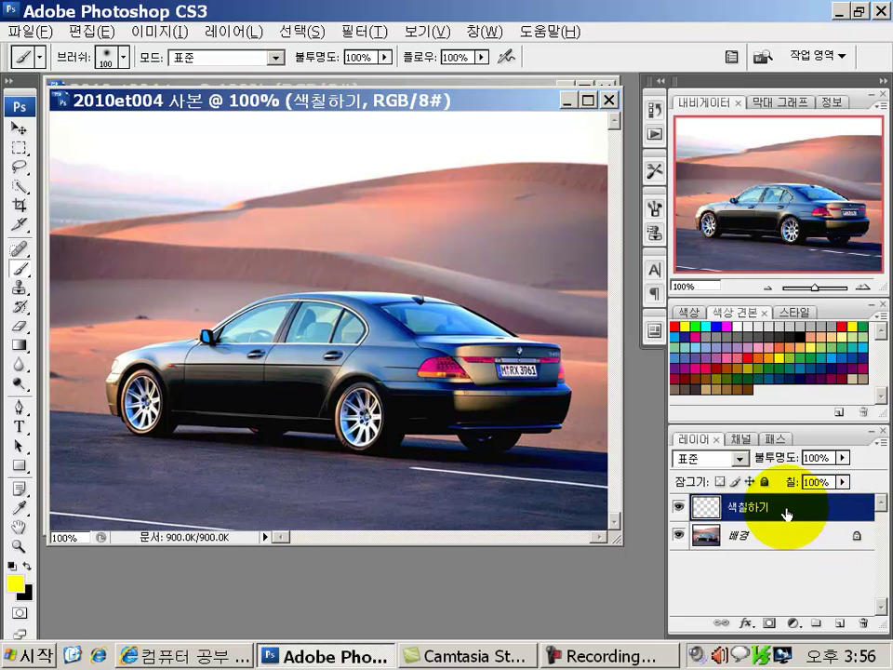
pyautogui.moveTo(796, 514); pyautogui.dragTo(868, 625)
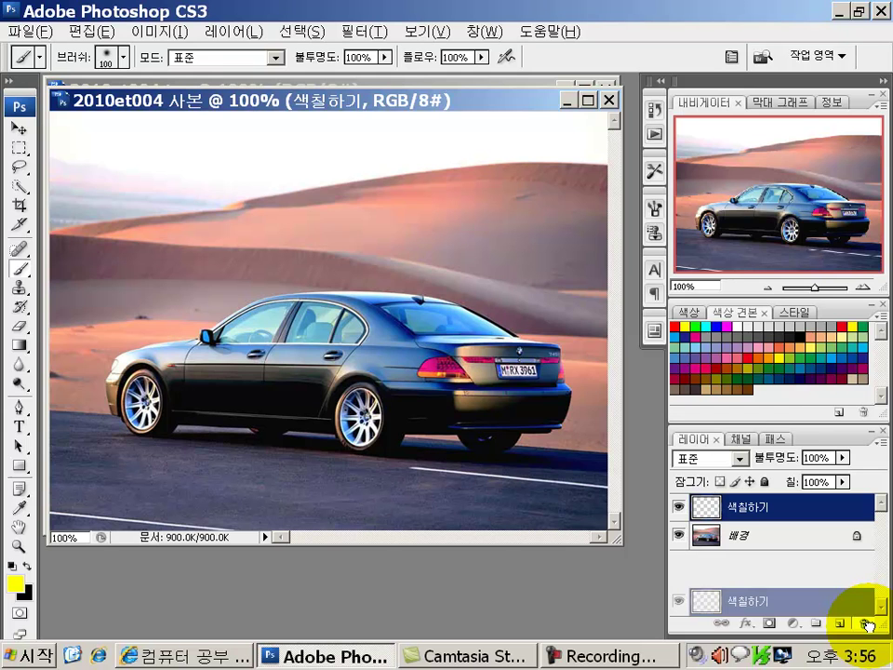
pyautogui.moveTo(867, 625); pyautogui.dragTo(867, 625)
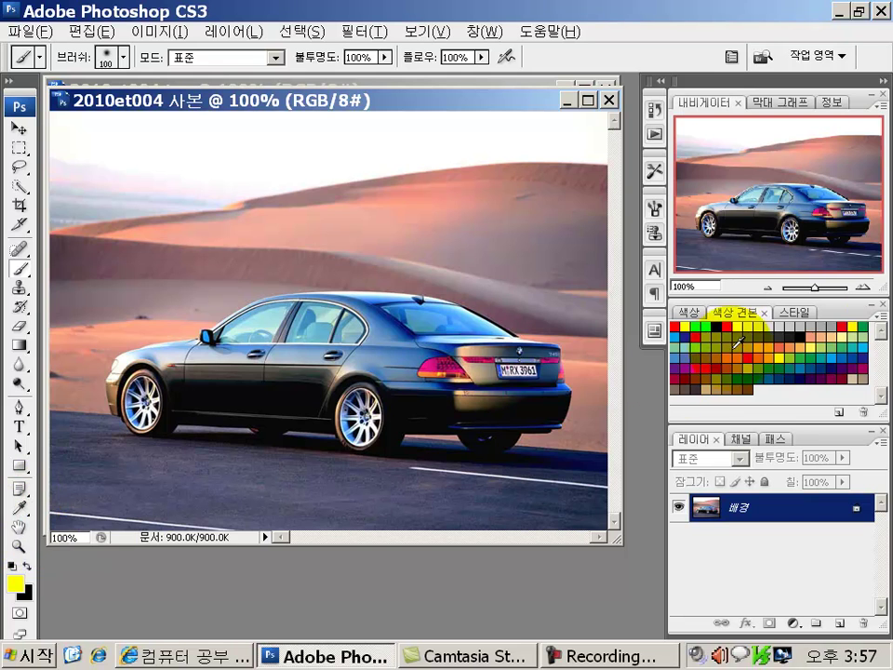
# Step: Show the RGB colour sliders and sample the salmon-pink dune above the car with the Eyedropper as the foreground colour
pyautogui.click(17, 511)
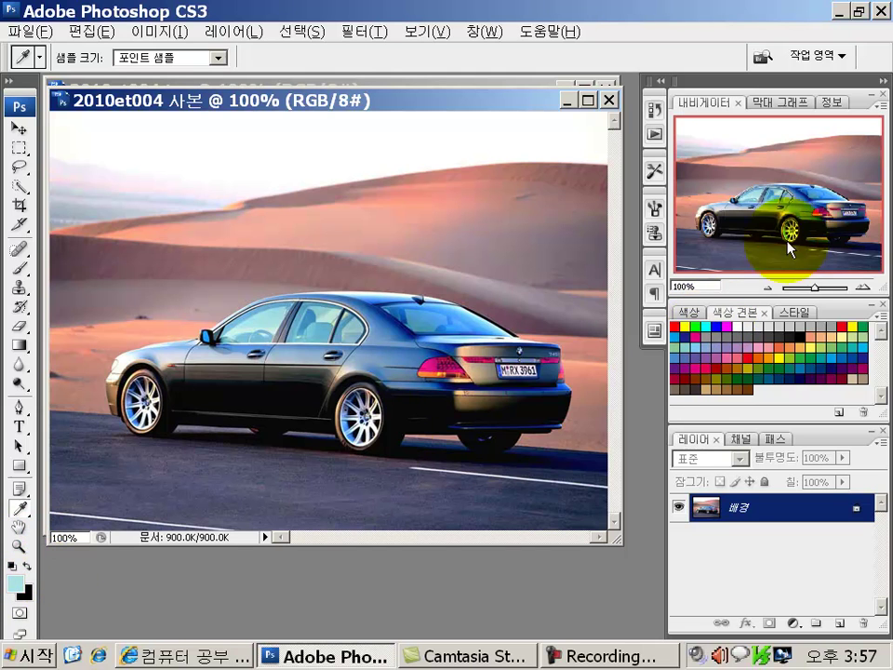
pyautogui.click(687, 317)
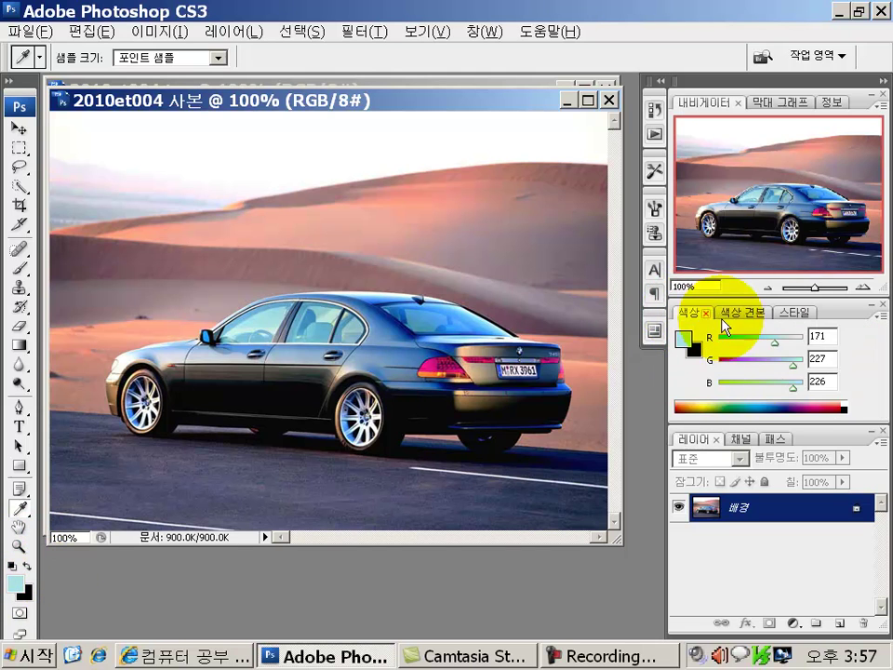
pyautogui.click(421, 205)
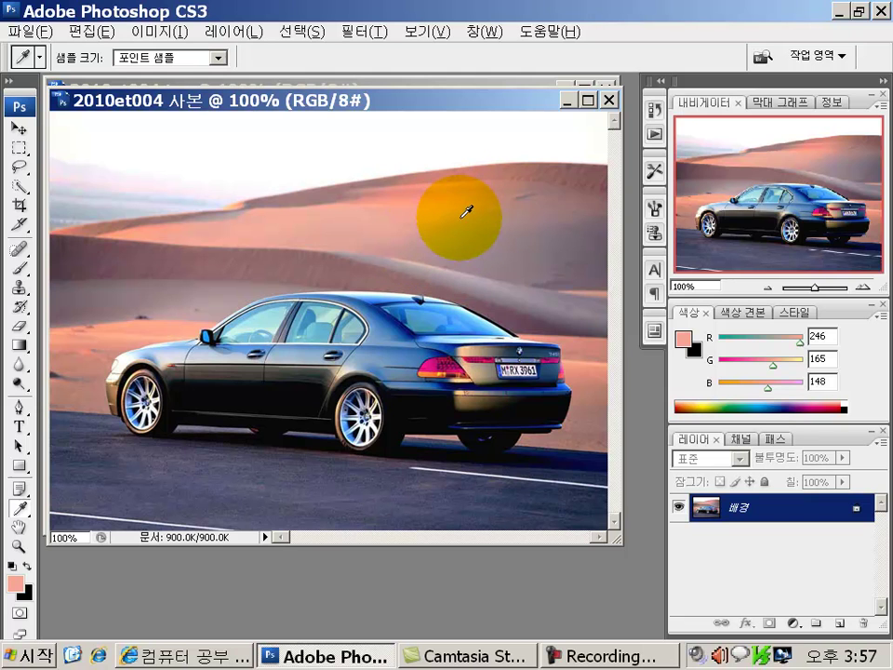
# Step: Paint over the dark road beneath the car on the background with the sampled sand colour and the 100-pixel soft brush
pyautogui.click(19, 268)
pyautogui.click(234, 444)
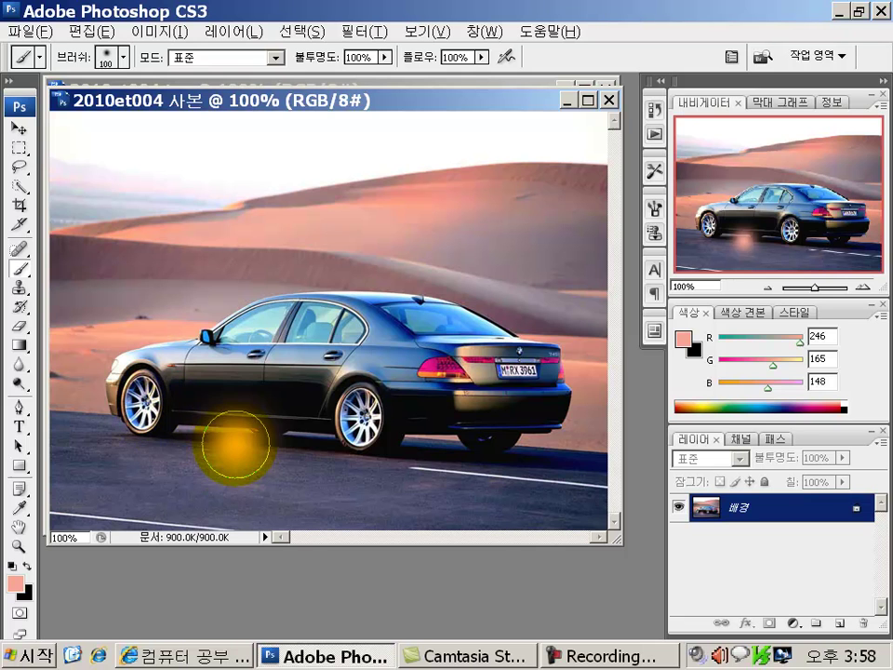
pyautogui.moveTo(233, 443)
pyautogui.mouseDown()
pyautogui.moveTo(430, 472)
pyautogui.moveTo(149, 480)
pyautogui.moveTo(51, 441)
pyautogui.moveTo(312, 475)
pyautogui.moveTo(484, 465)
pyautogui.moveTo(593, 472)
pyautogui.moveTo(579, 507)
pyautogui.moveTo(99, 522)
pyautogui.moveTo(68, 507)
pyautogui.moveTo(59, 438)
pyautogui.moveTo(167, 455)
pyautogui.mouseUp()
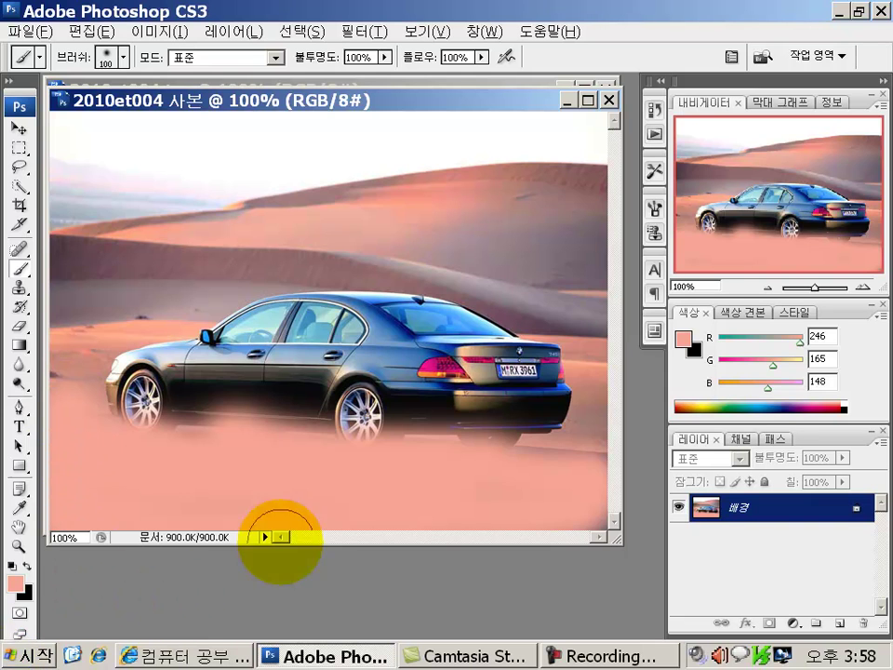
pyautogui.moveTo(558, 493)
pyautogui.mouseDown()
pyautogui.moveTo(544, 479)
pyautogui.moveTo(600, 503)
pyautogui.moveTo(556, 505)
pyautogui.mouseUp()
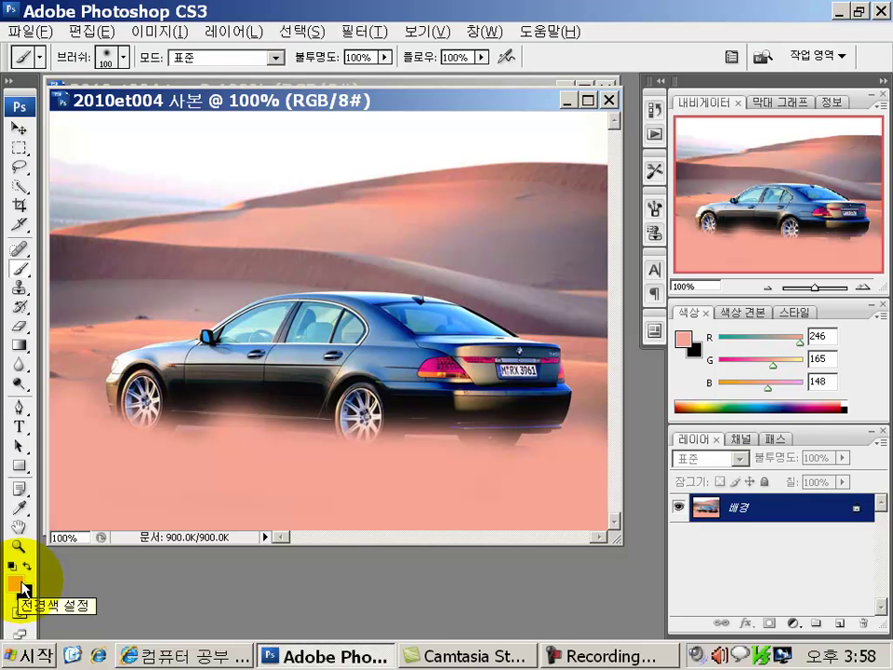
# Step: Set the foreground to the lighter pink f3cec6 and brush a hazy band across the lower part of the car
pyautogui.click(18, 583)
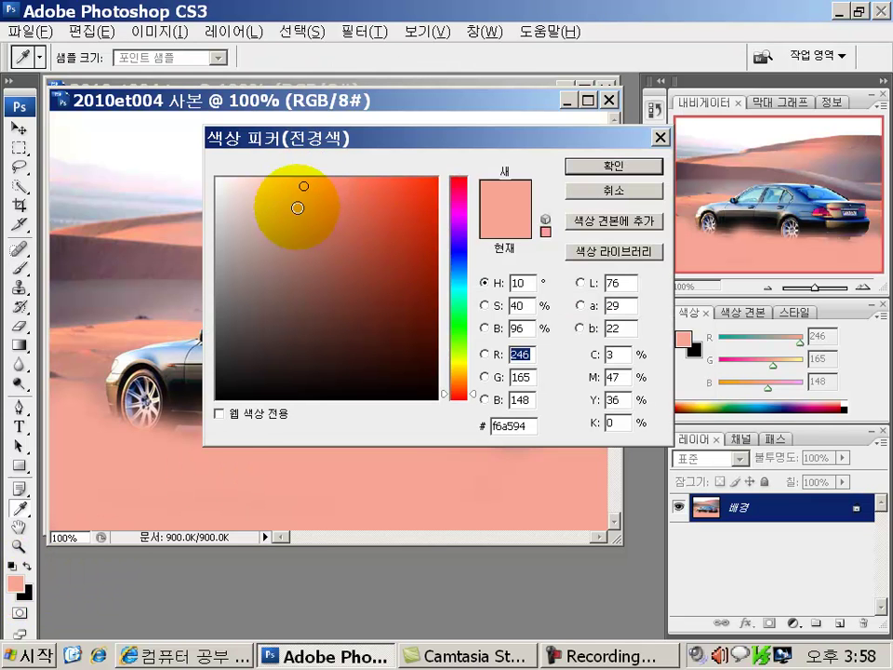
pyautogui.click(298, 266)
pyautogui.click(257, 187)
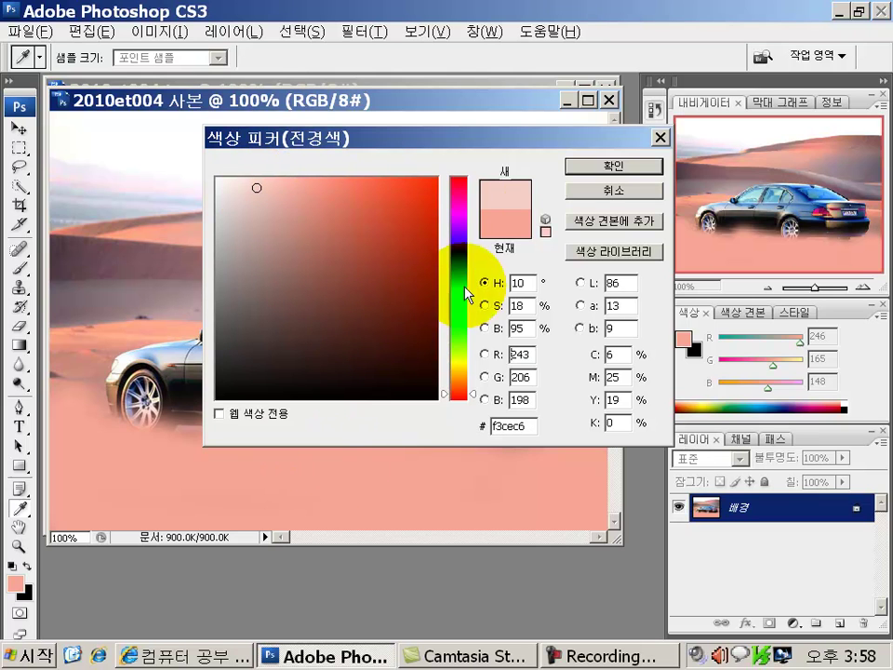
pyautogui.click(584, 171)
pyautogui.moveTo(56, 393)
pyautogui.mouseDown()
pyautogui.moveTo(120, 424)
pyautogui.moveTo(283, 443)
pyautogui.moveTo(575, 455)
pyautogui.moveTo(560, 455)
pyautogui.mouseUp()
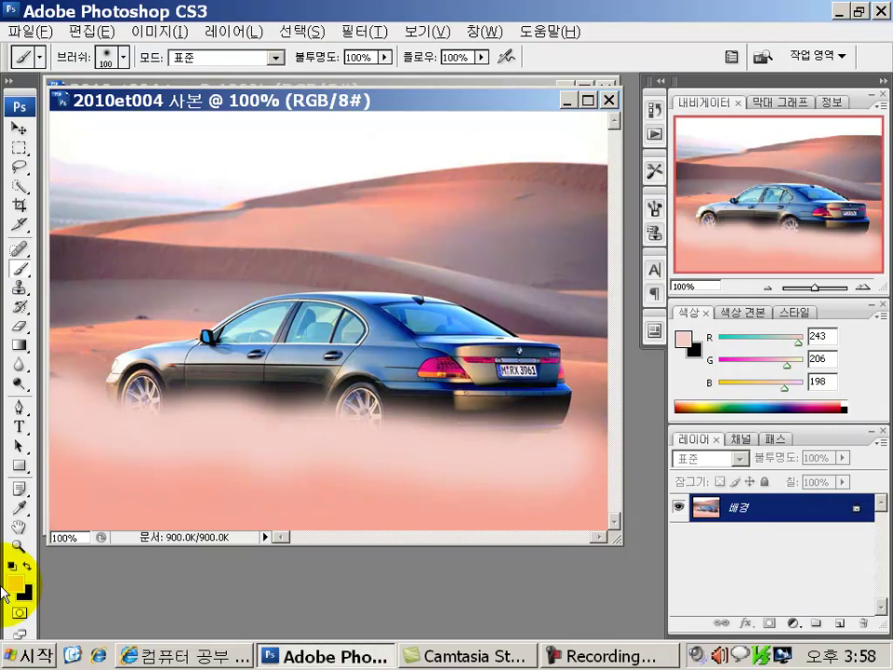